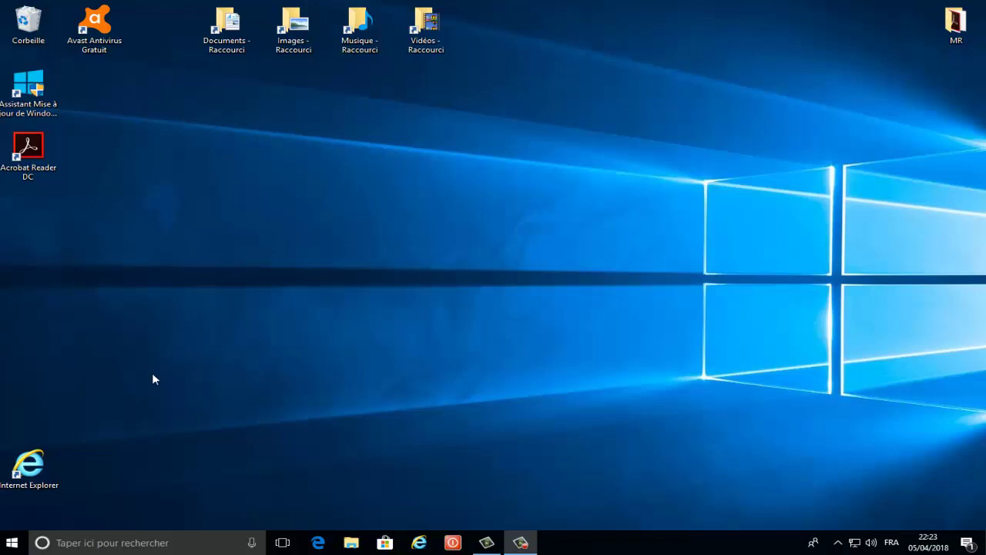
- Open Internet Explorer and search Google for "duplicate cleaner free 4.1.0"
click(32, 468)
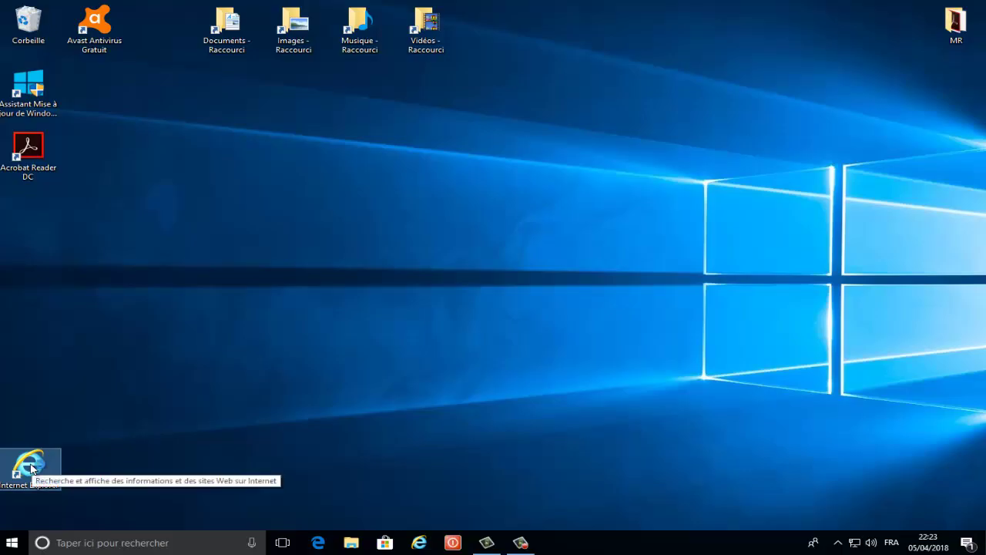
double_click(32, 468)
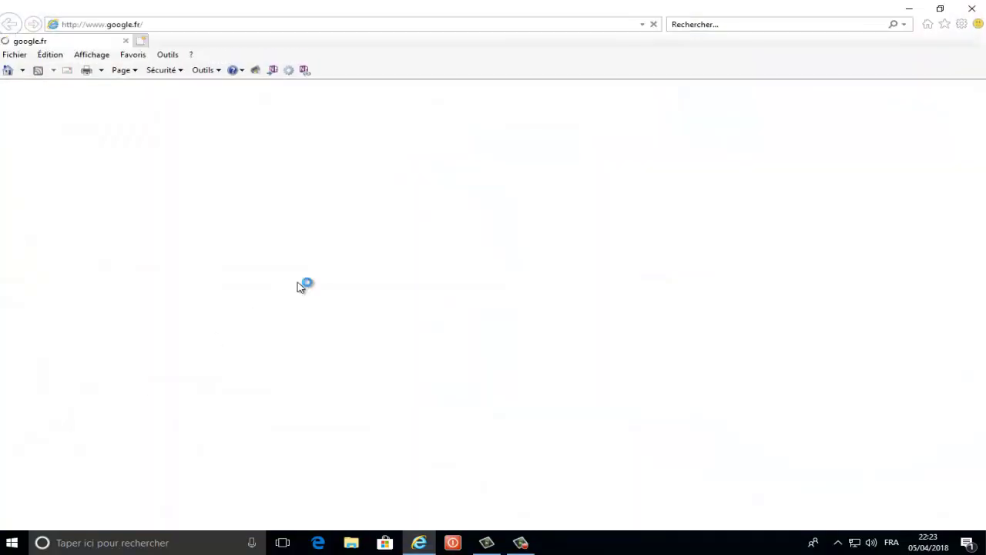
click(318, 289)
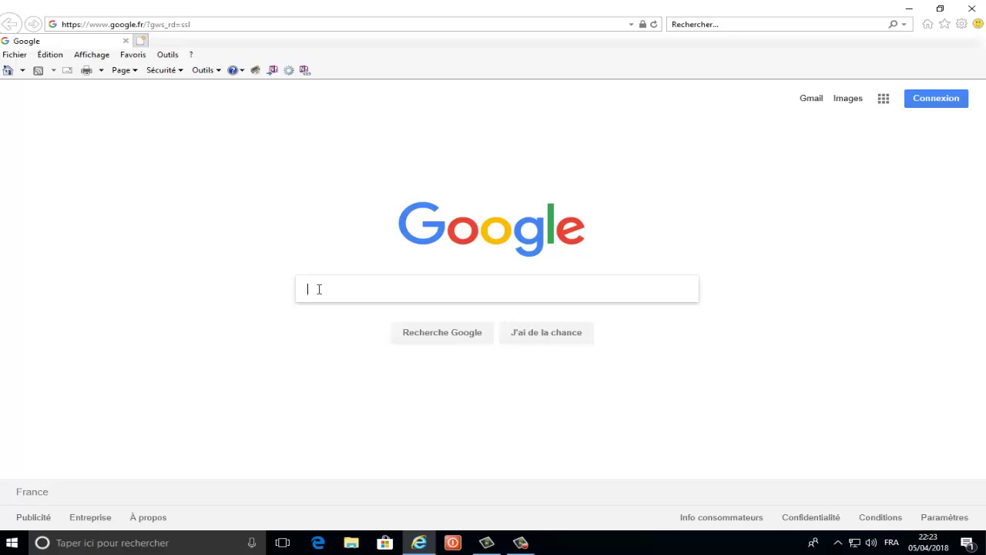
text(duplicate cleaner free 4.1.0)
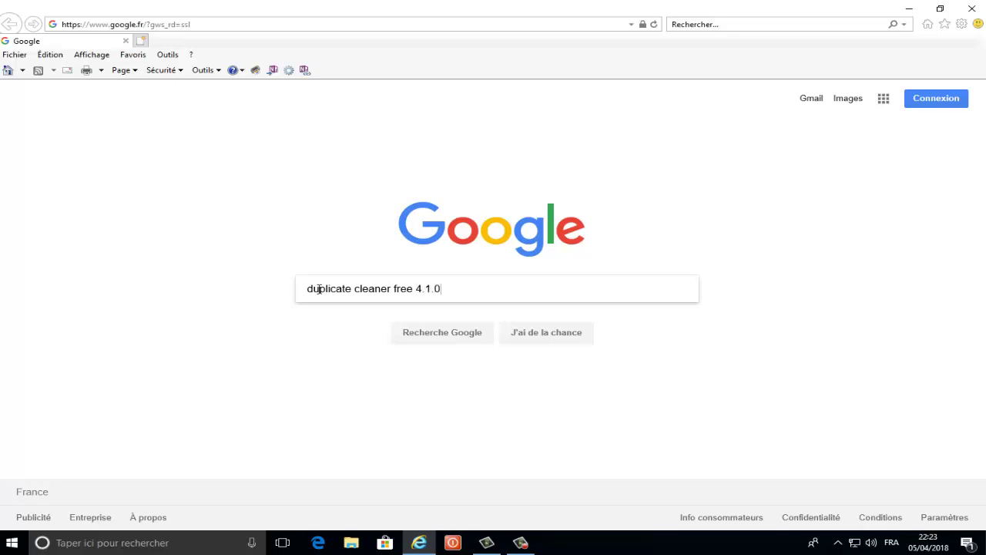
key(Return)
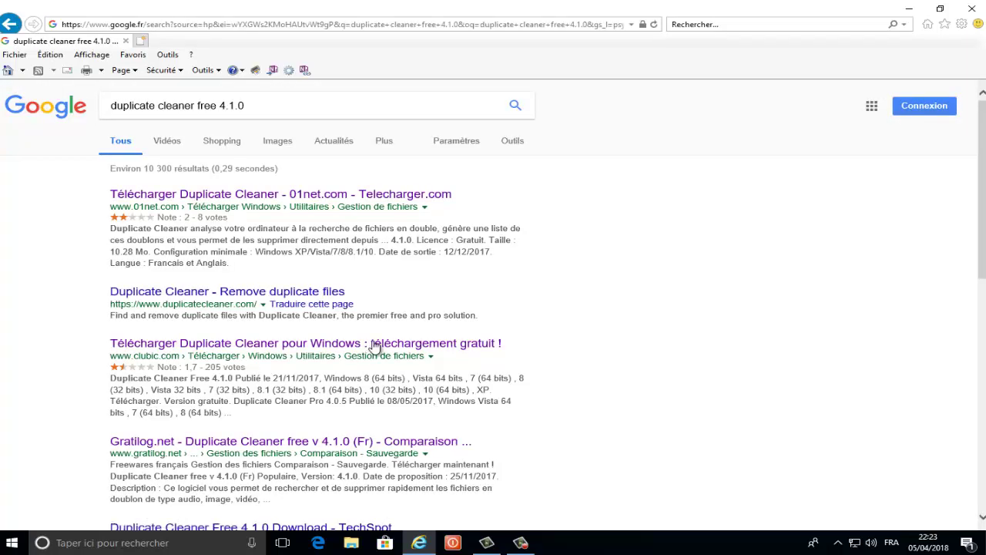
- Open the Gratilog.net result for Duplicate Cleaner free v 4.1.0 and save DuplicateCleanerFree4_setup.exe in the Téléchargements folder
scroll(377, 346, down, 3)
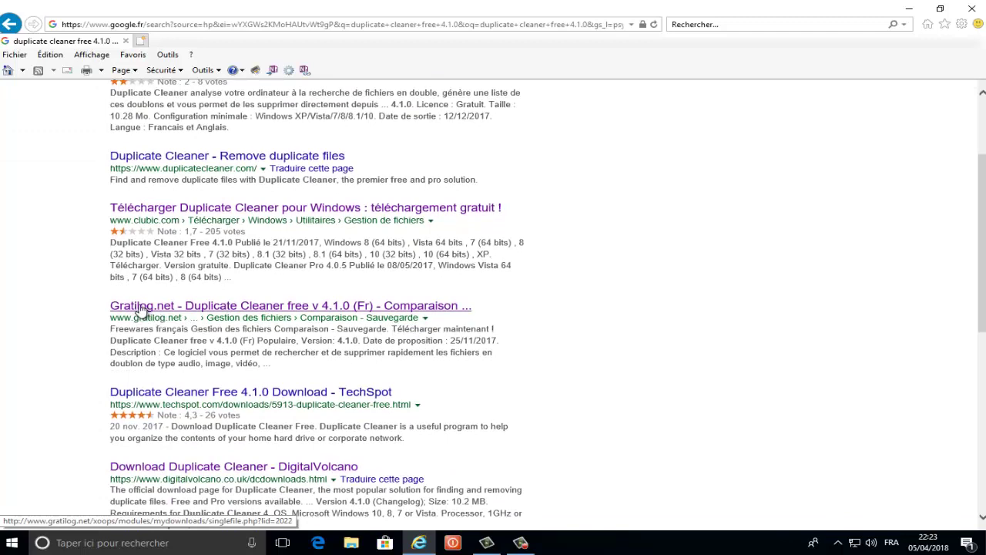
click(140, 308)
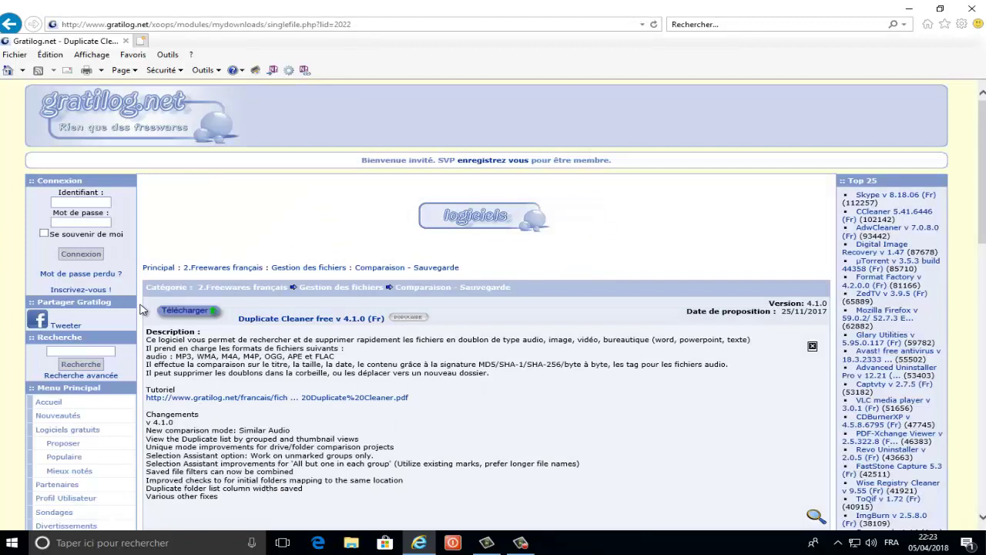
click(204, 312)
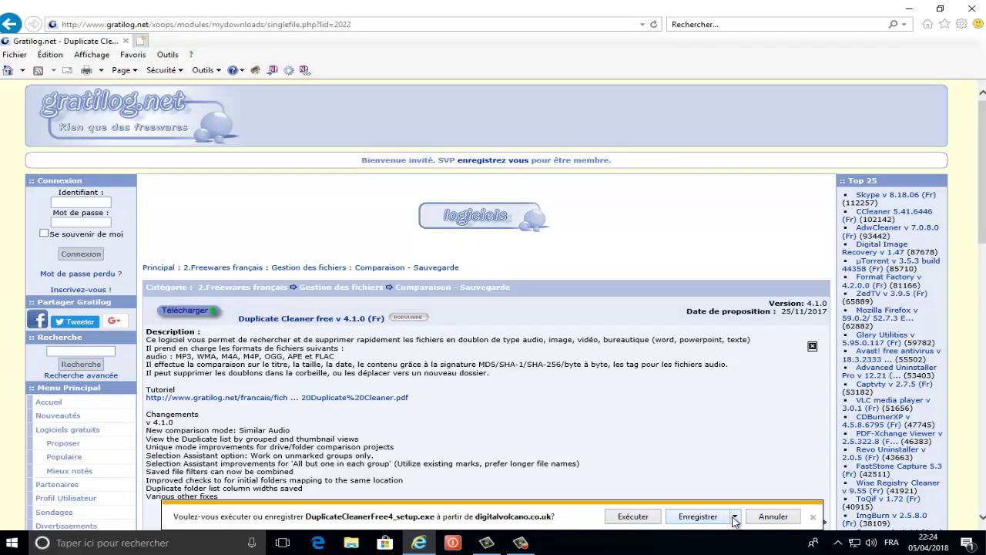
click(735, 518)
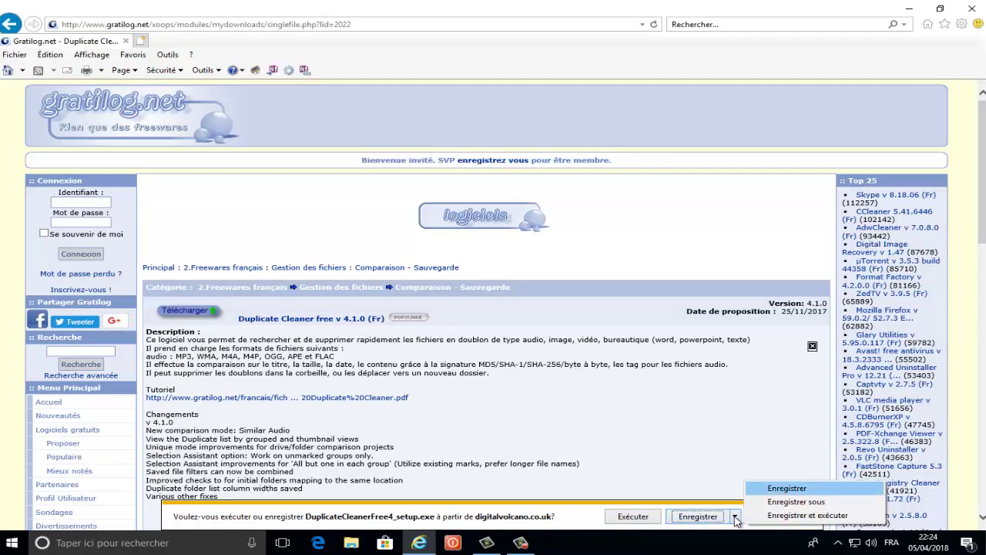
click(784, 507)
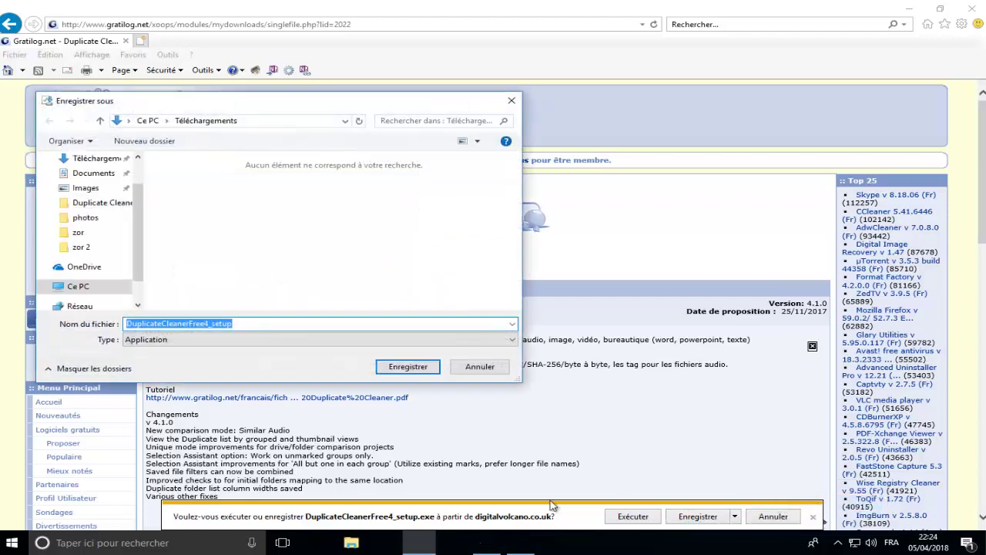
click(408, 367)
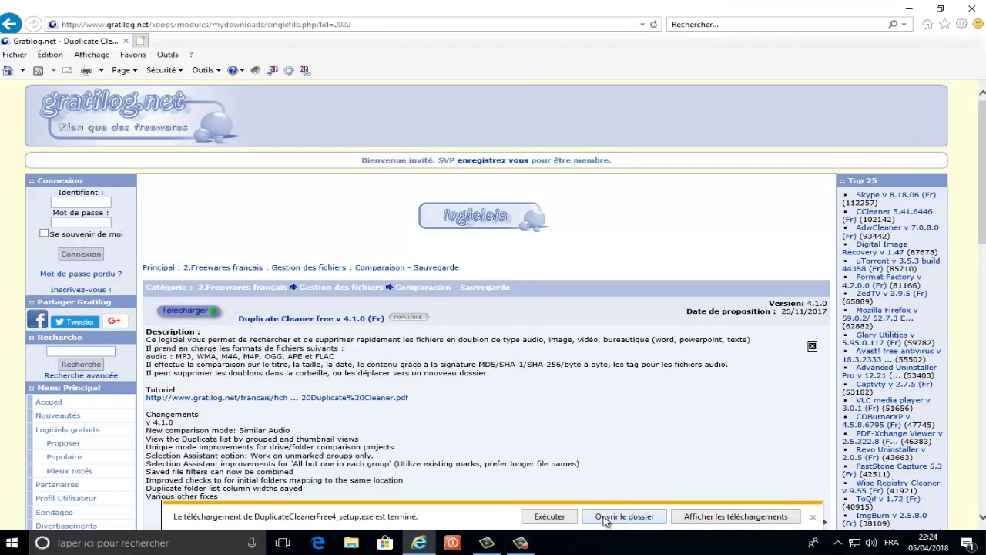
- Run the downloaded setup file, close the browser and choose Français as the installer language
click(546, 521)
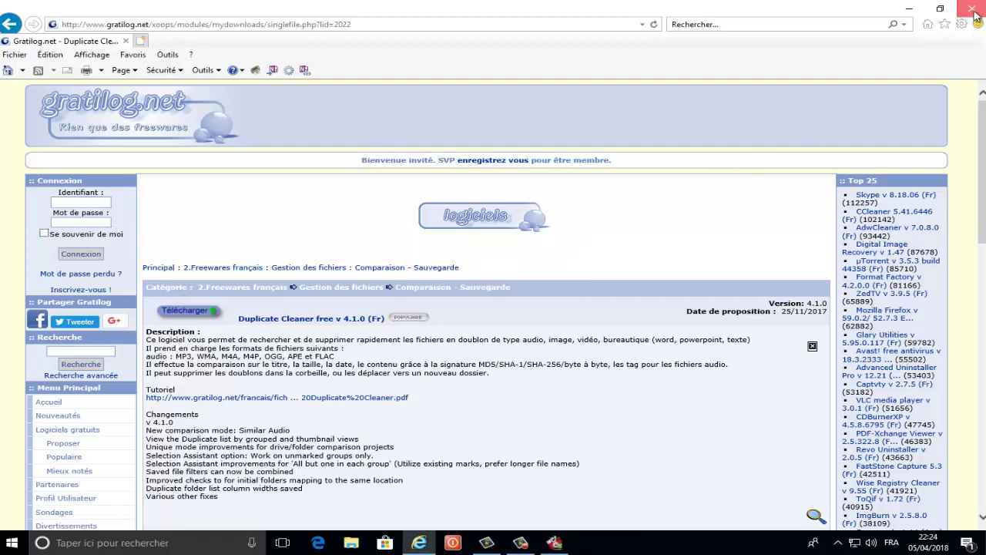
click(974, 16)
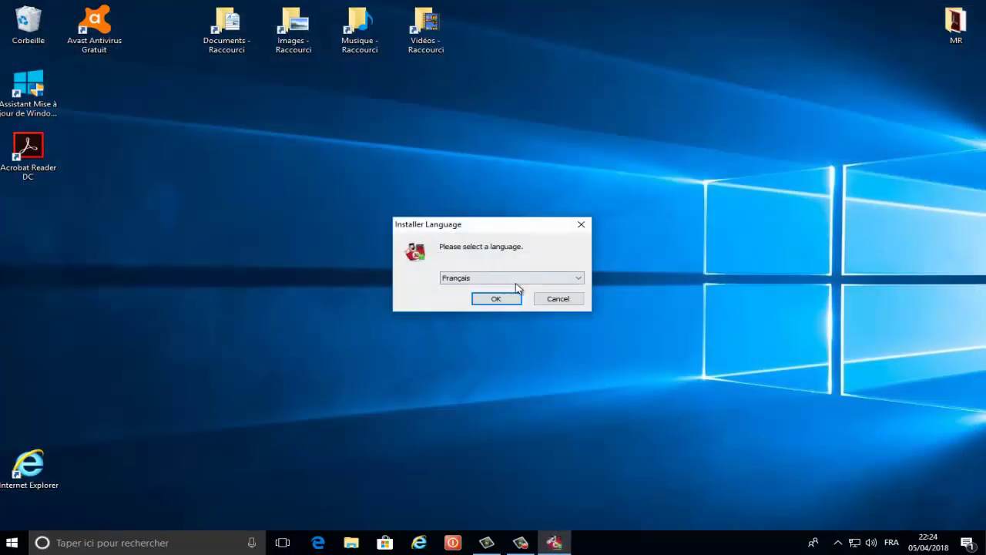
click(579, 279)
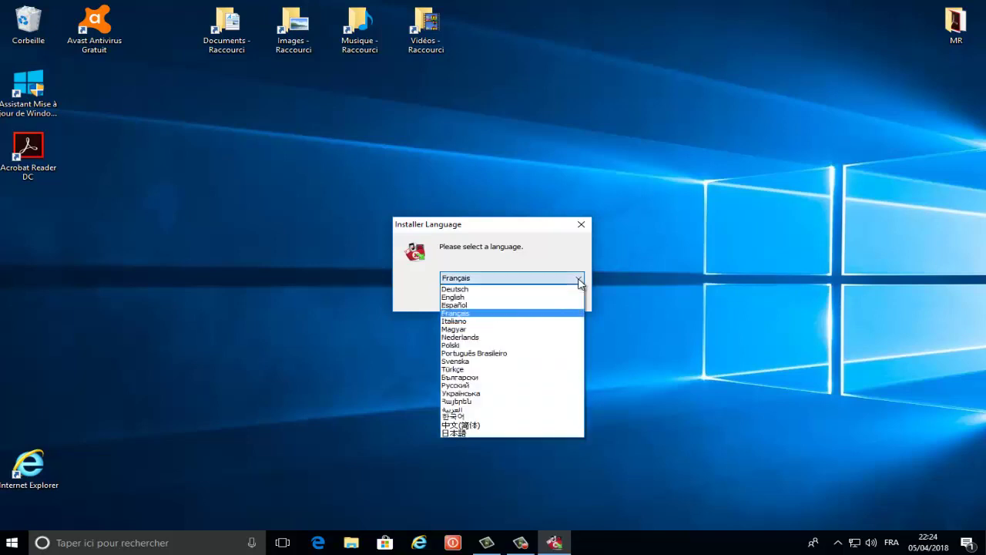
click(467, 315)
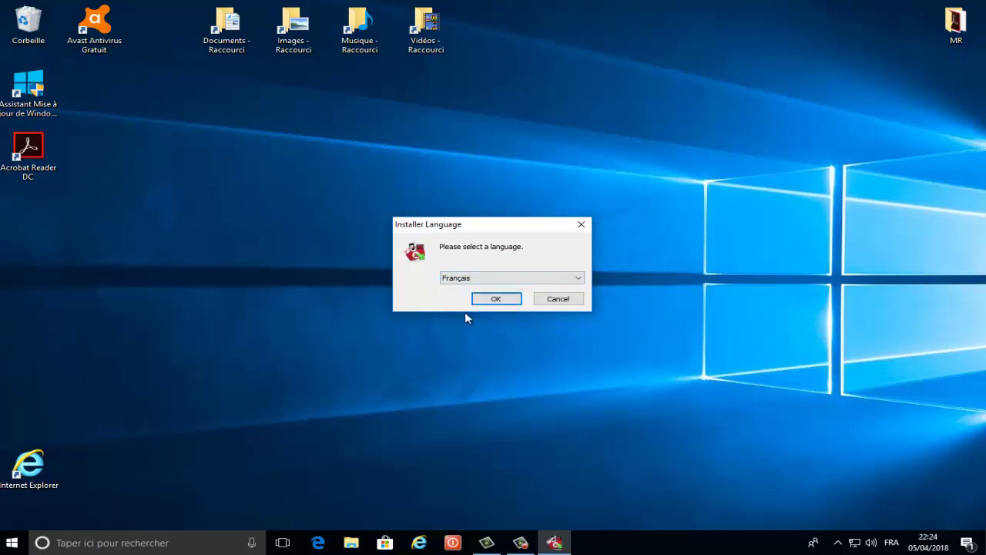
click(494, 300)
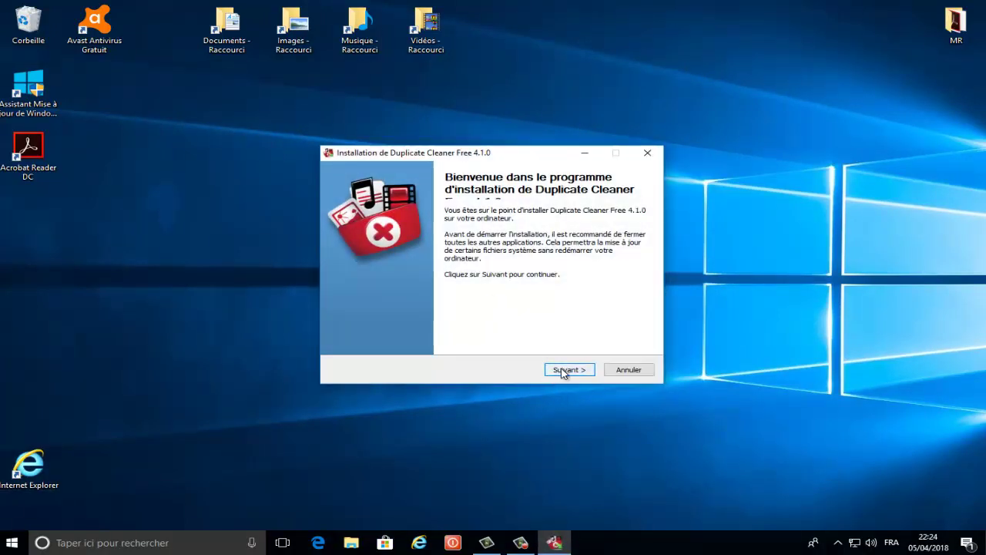
- Install Duplicate Cleaner Free 4.1.0 with the default components and folder, and finish without showing tutorials and useful links
click(567, 370)
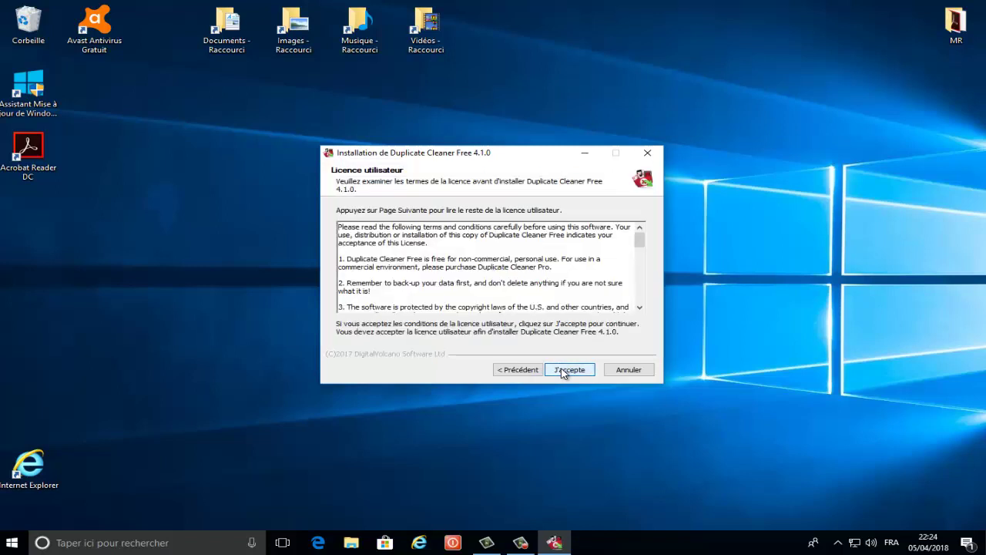
click(564, 371)
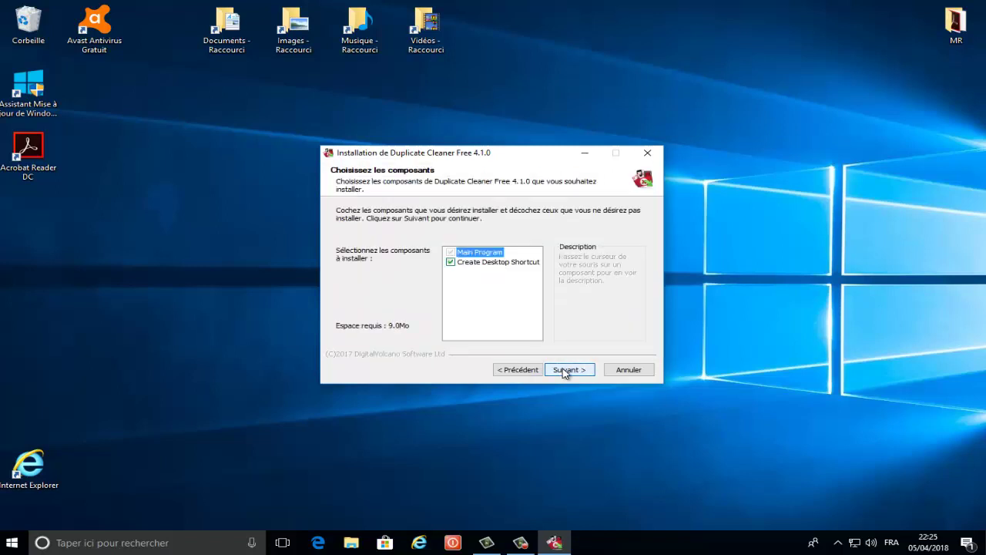
click(566, 370)
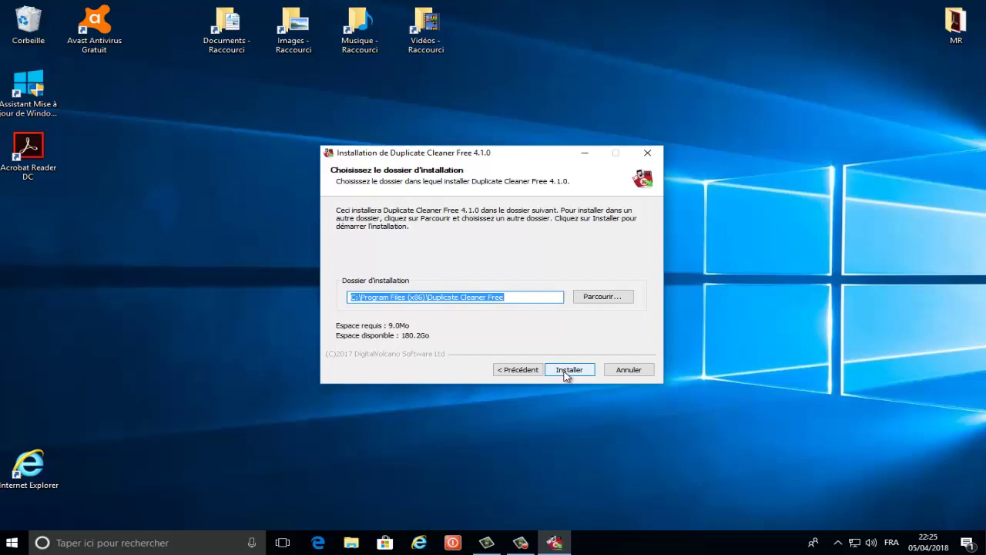
click(567, 371)
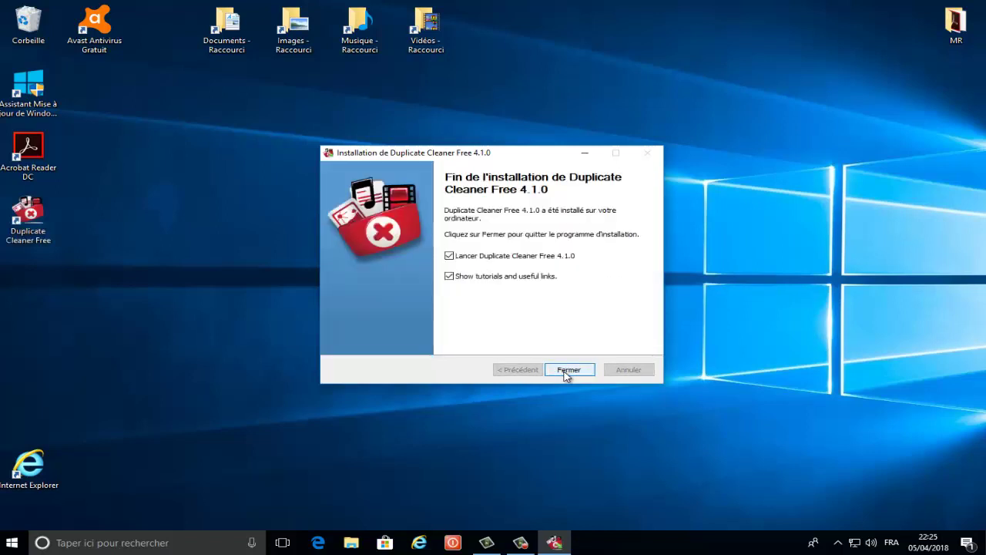
click(450, 276)
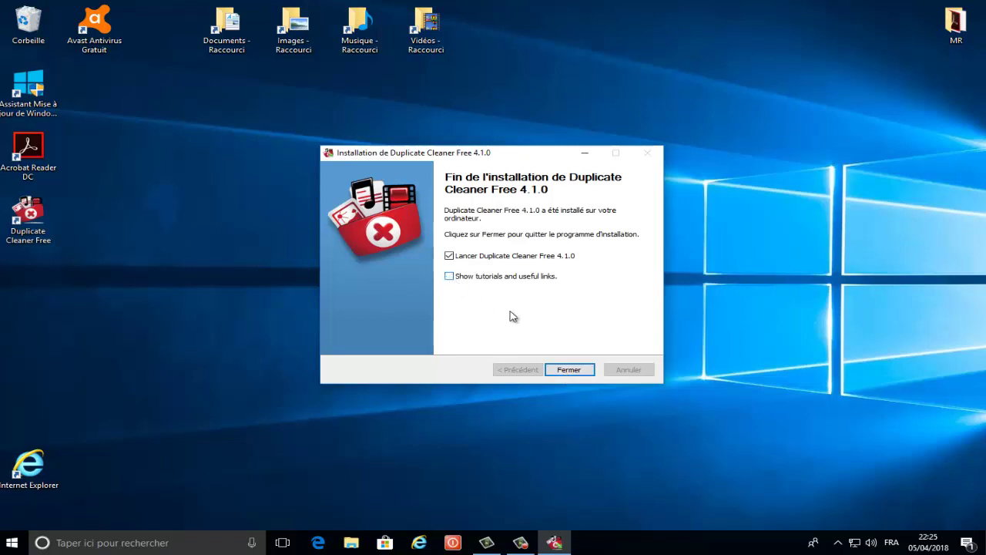
click(570, 370)
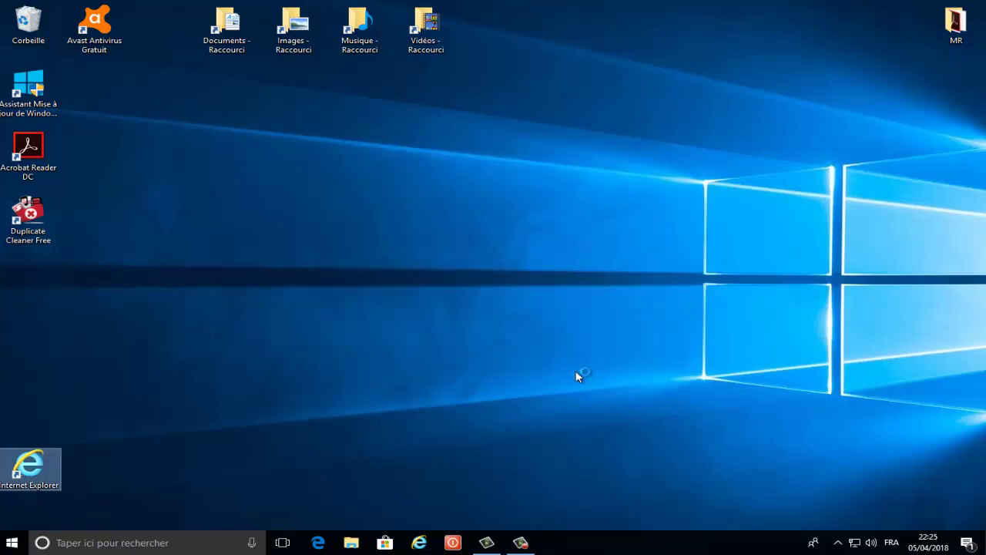
- Start Duplicate Cleaner Free from the desktop and set its interface language to Français
double_click(58, 215)
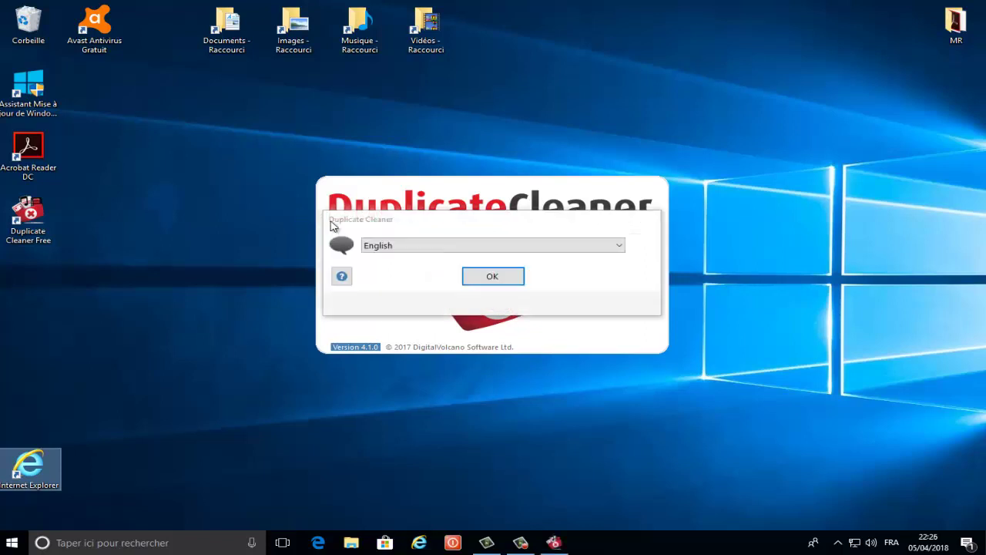
click(621, 246)
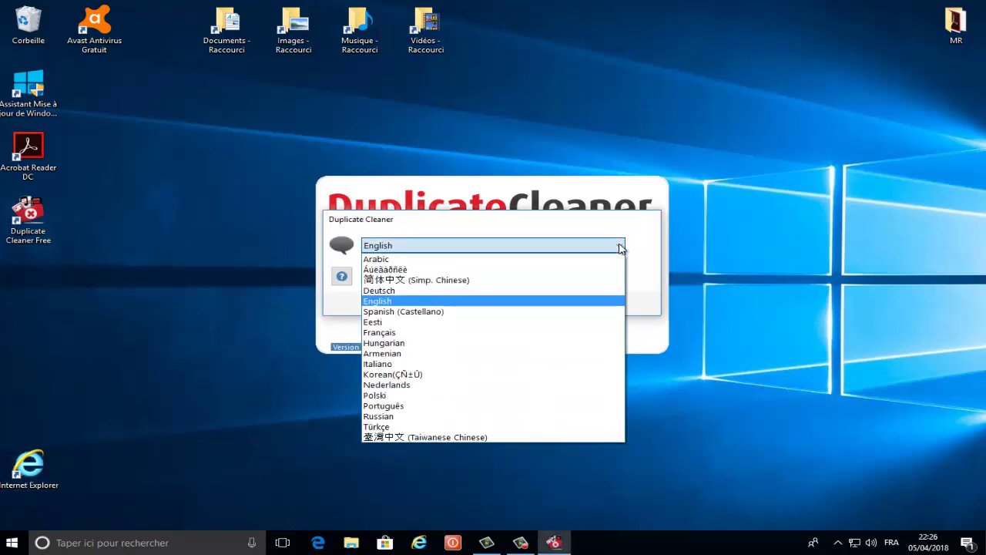
click(388, 333)
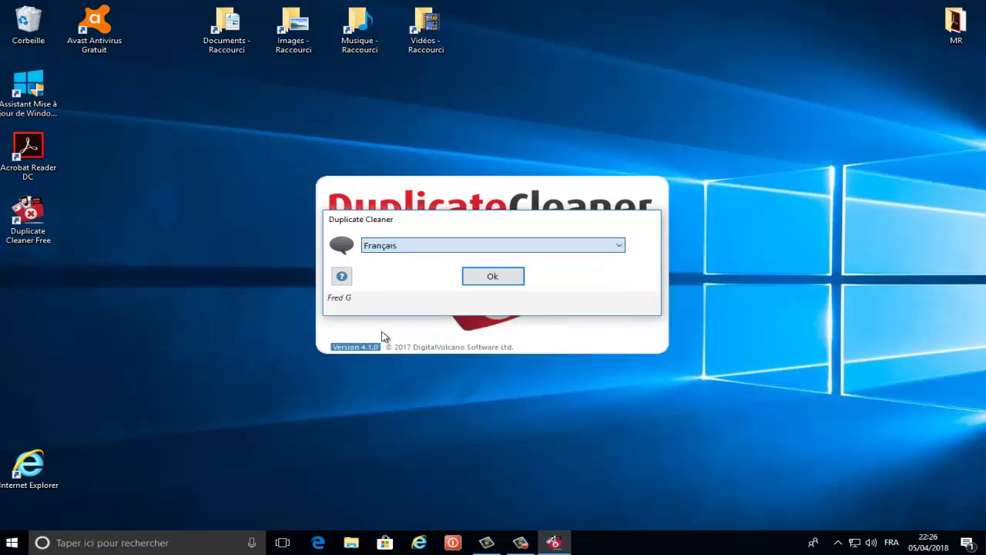
click(494, 277)
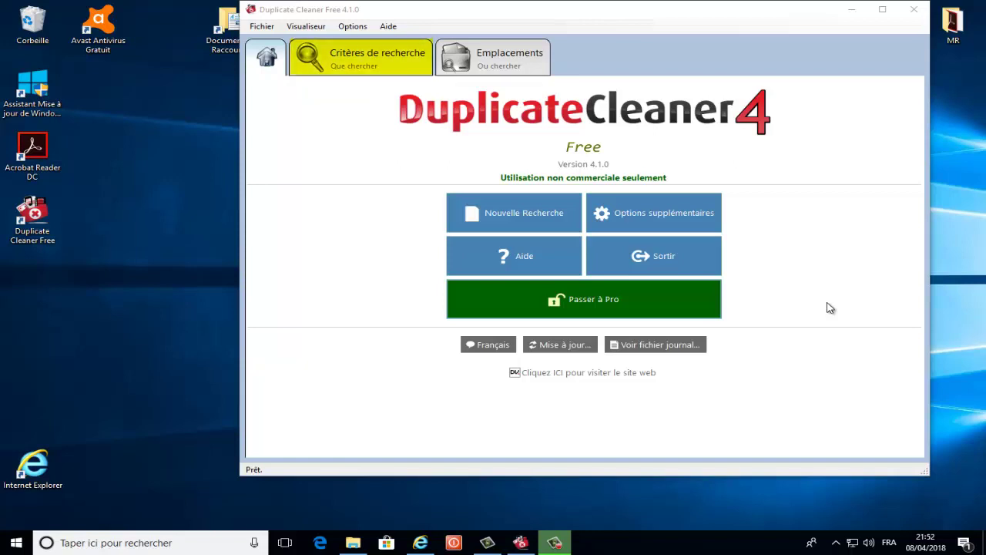
- In the standard-mode search criteria, require matching file names and extensions, and include only *.bmp;*.jp*g;*.gif;*.tif*;*.png;*.pcx;*.tga;*.ico files
click(340, 60)
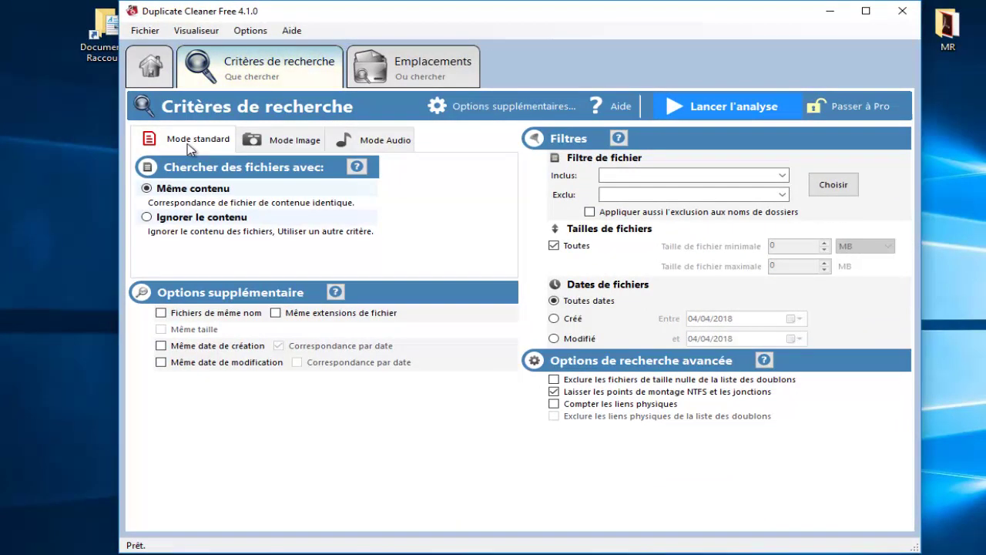
click(160, 316)
click(275, 314)
click(784, 177)
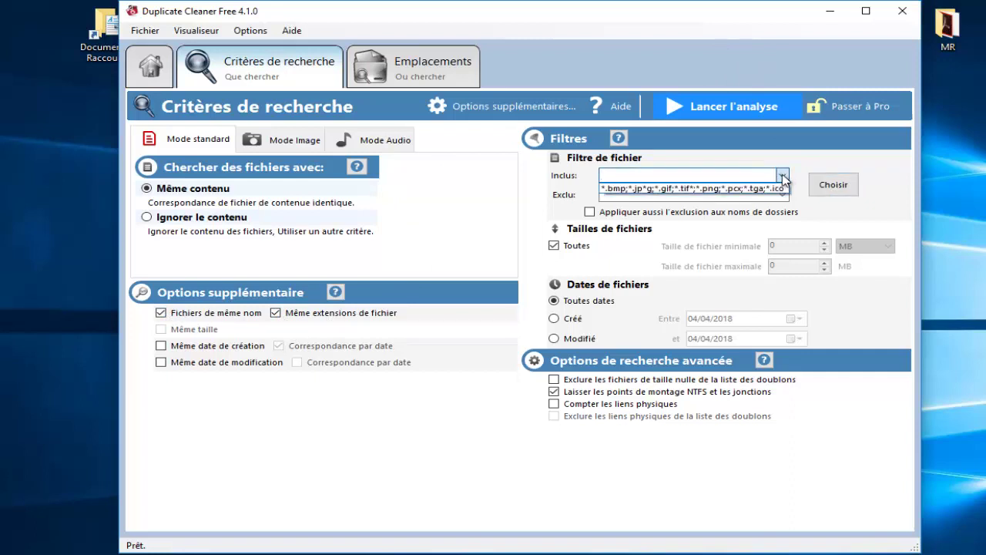
click(672, 188)
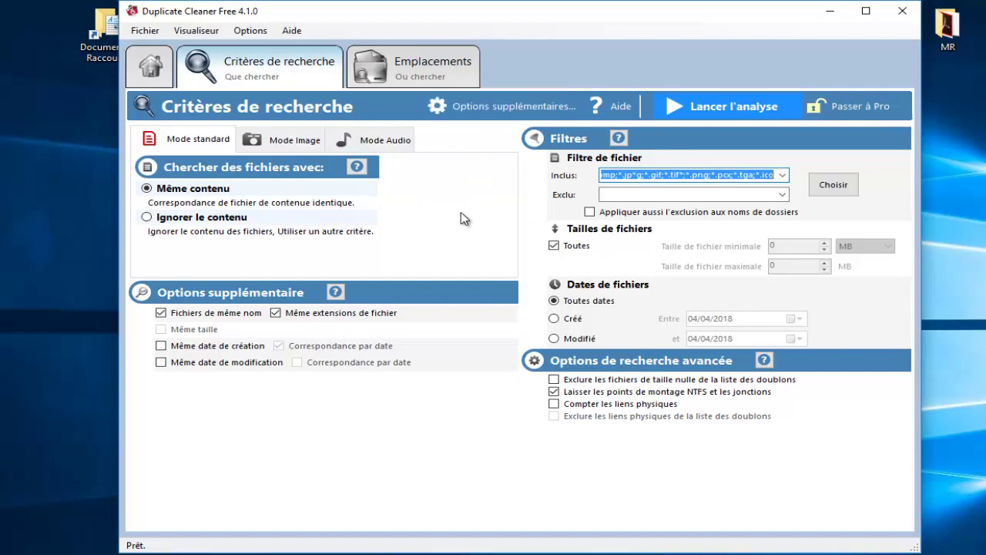
- Add the I:\Mes copies folder to the search folders and run the duplicate analysis, closing its summary to reach the duplicate list
click(419, 73)
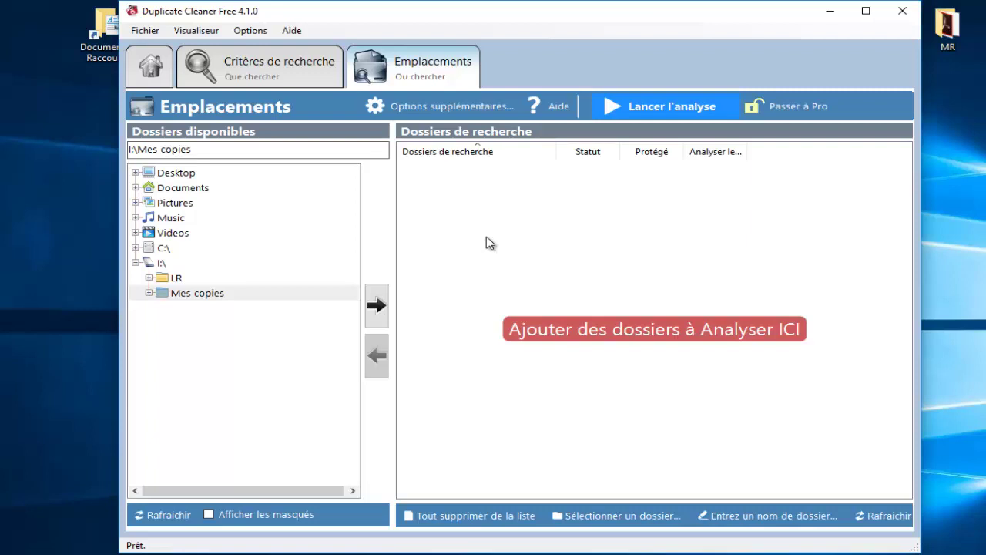
click(161, 263)
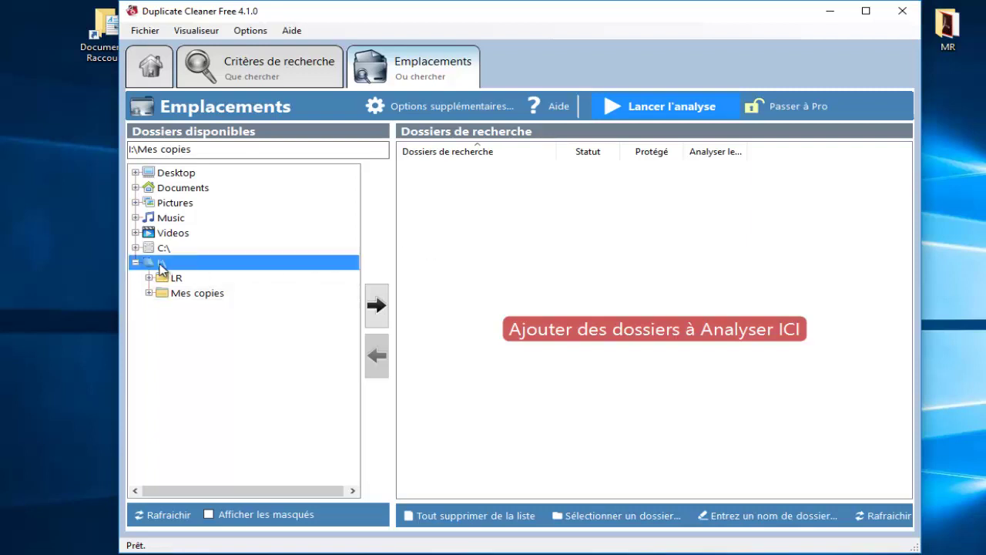
click(189, 295)
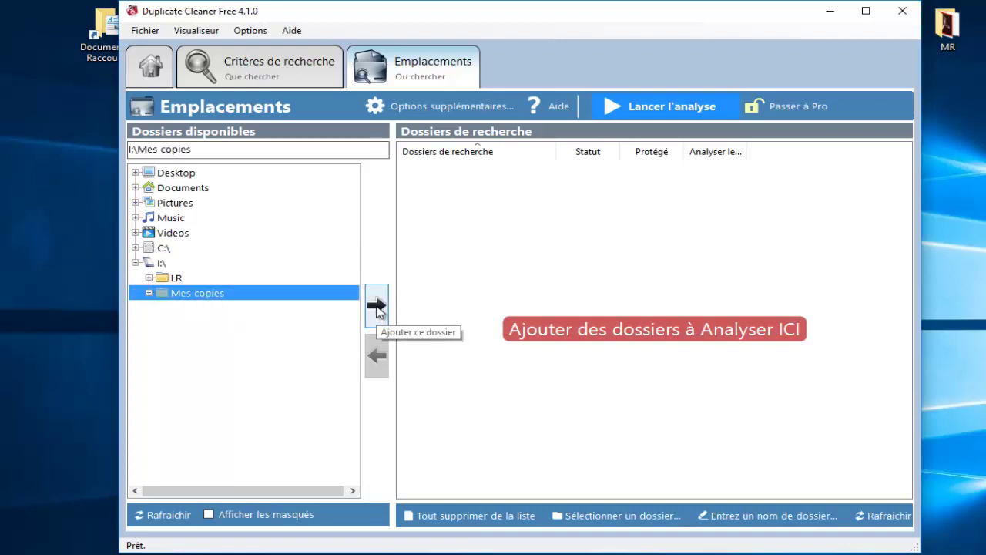
click(378, 306)
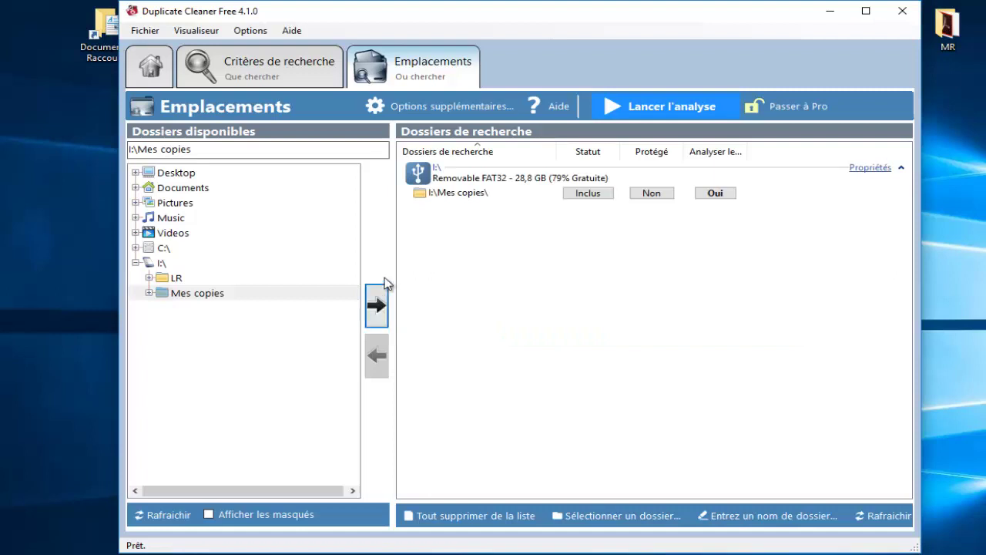
click(651, 115)
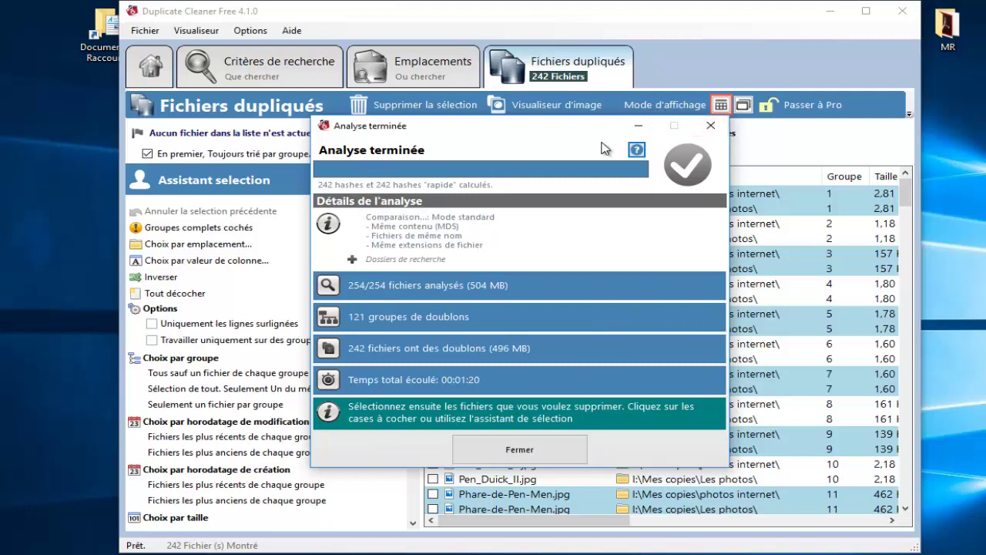
click(711, 125)
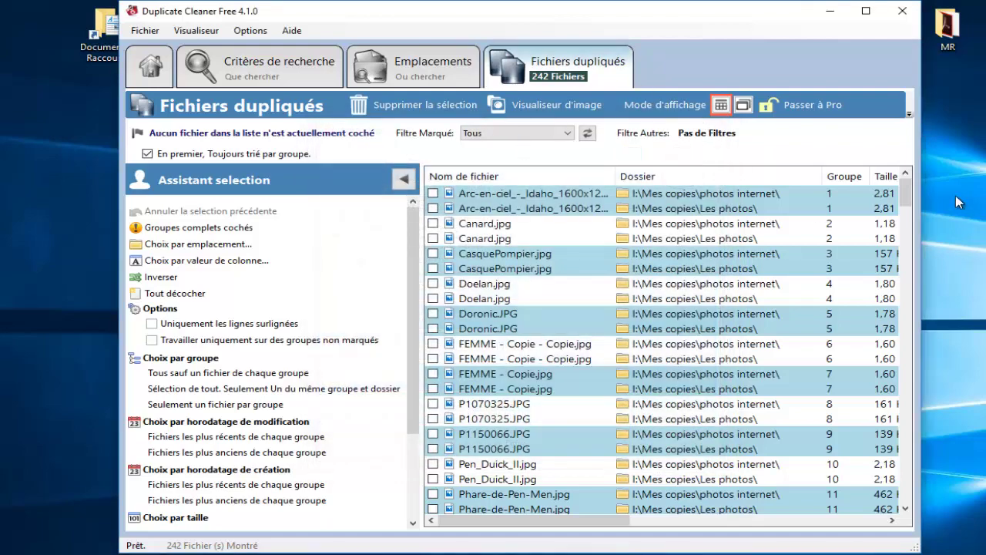
- Look through the whole list of duplicate files and open the image viewer on group 1
scroll(905, 231, down, 20)
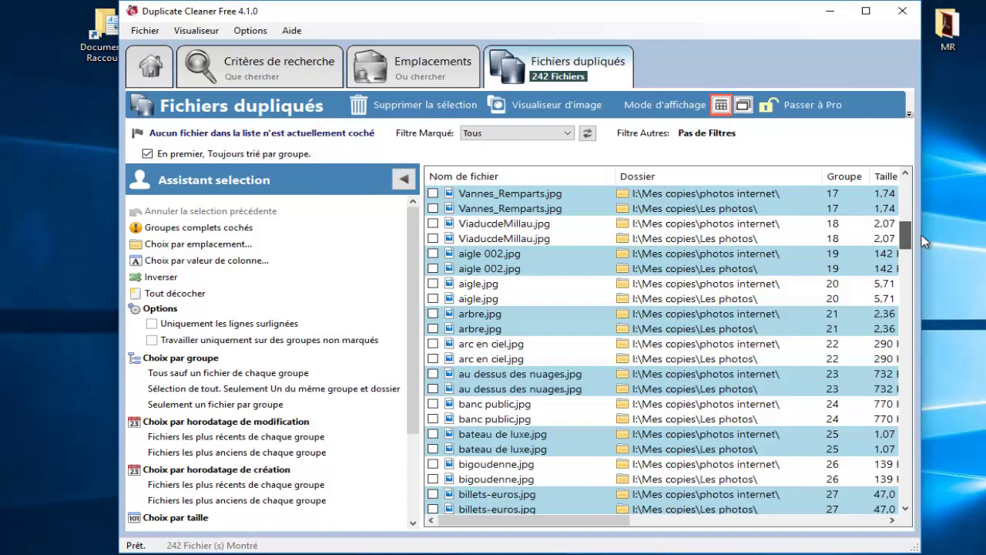
scroll(901, 381, down, 20)
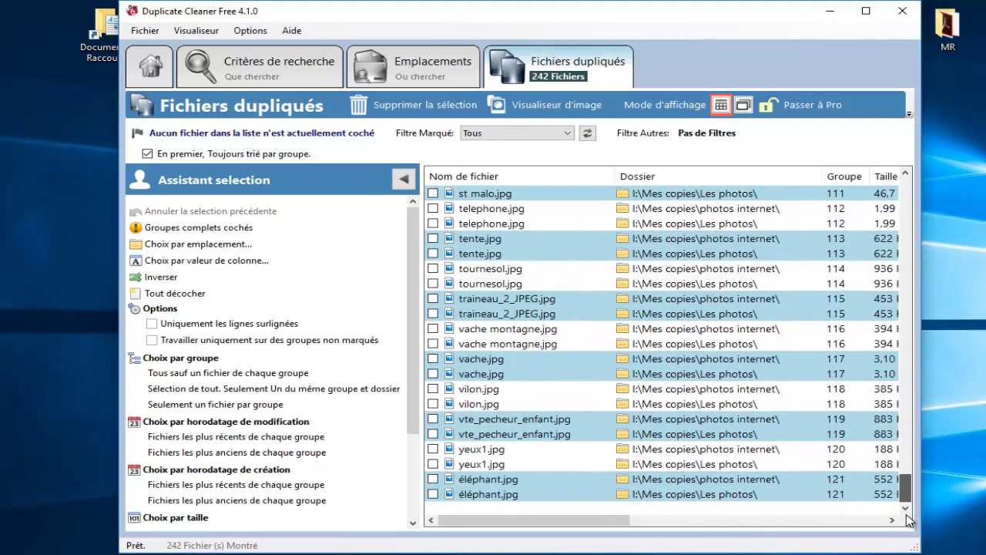
drag(907, 507, 907, 162)
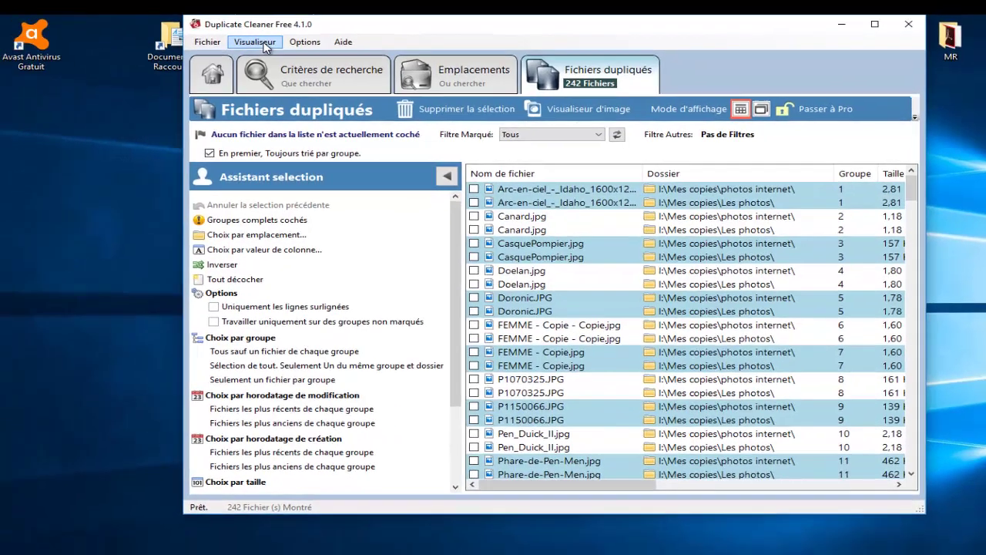
click(201, 32)
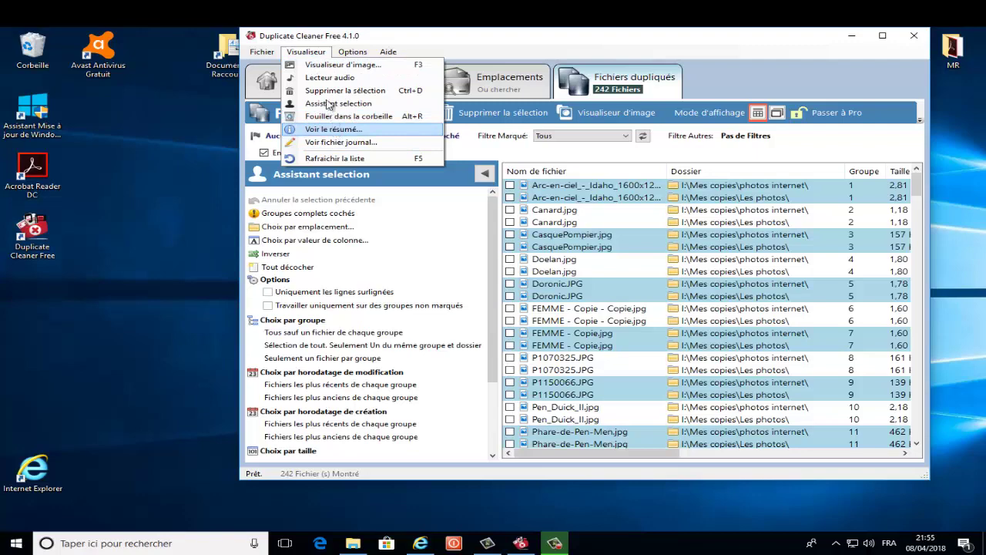
click(327, 68)
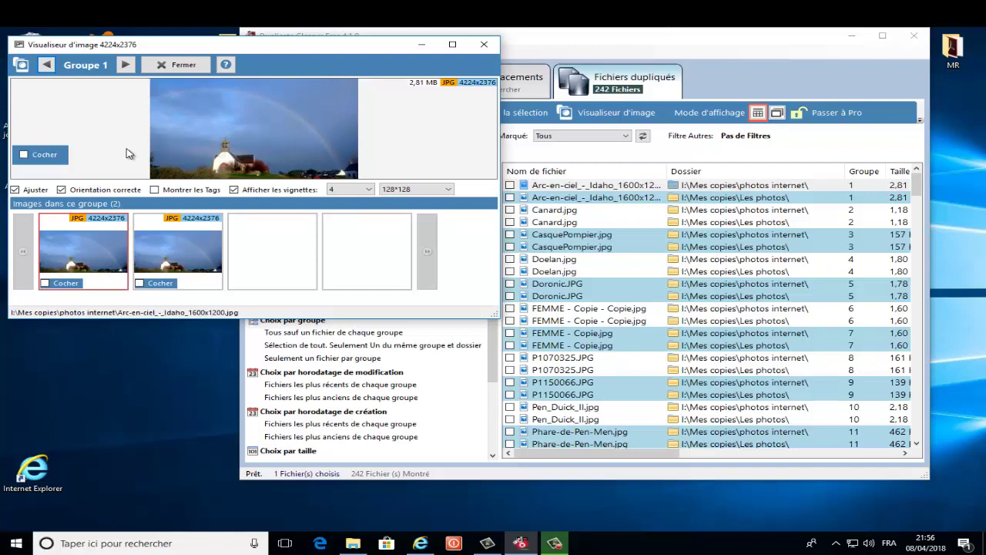
- In the image viewer, mark the second copy (I:\Mes copies\Les photos) for deletion in each of groups 1 to 5
click(139, 284)
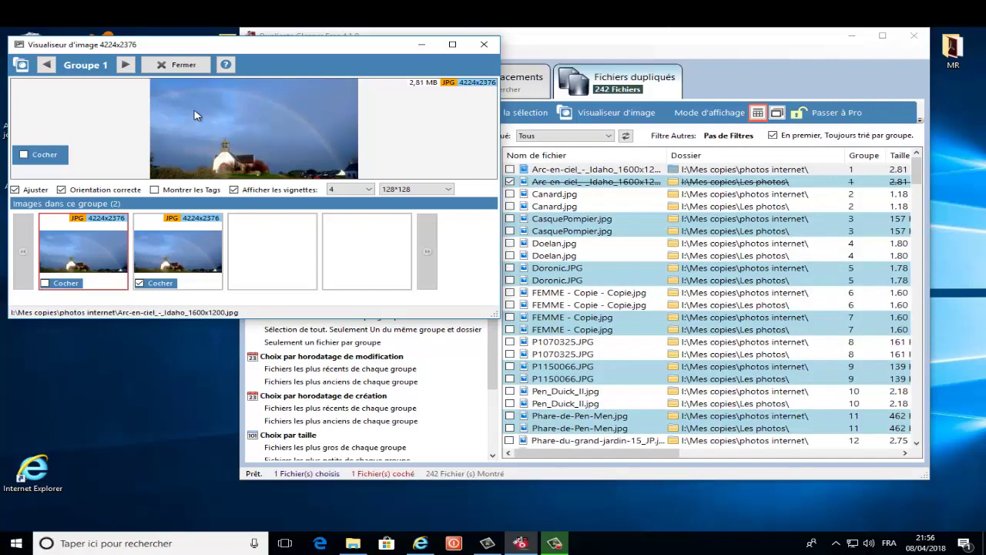
click(125, 66)
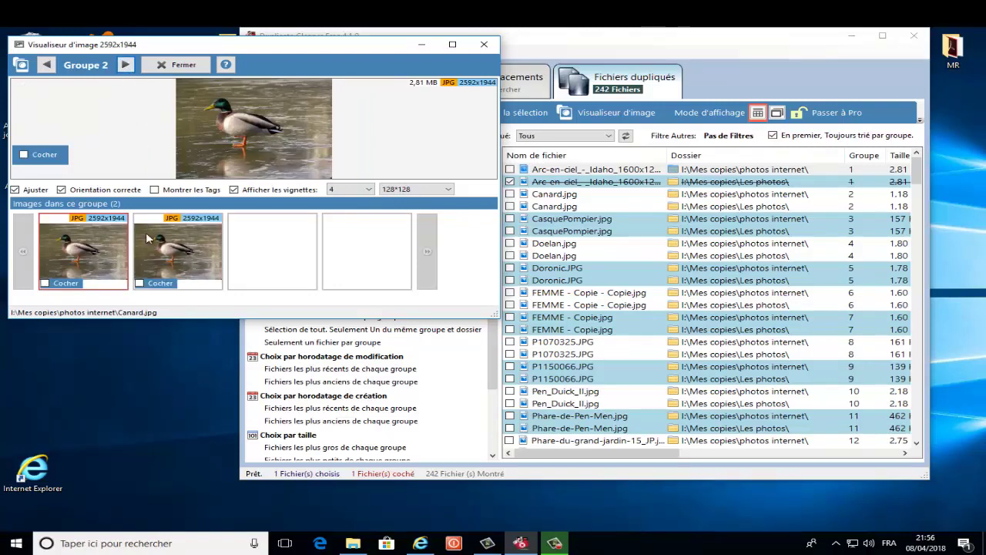
click(139, 284)
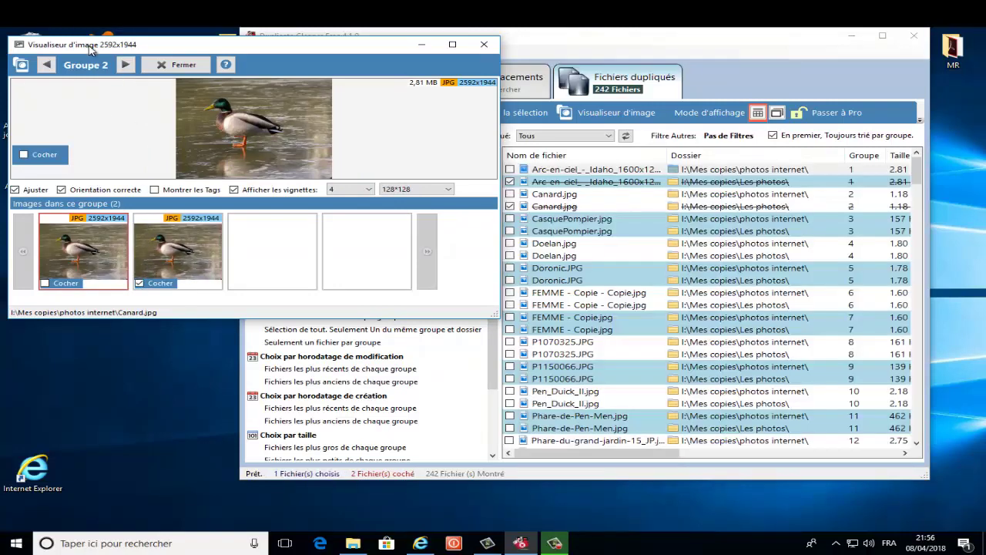
click(125, 66)
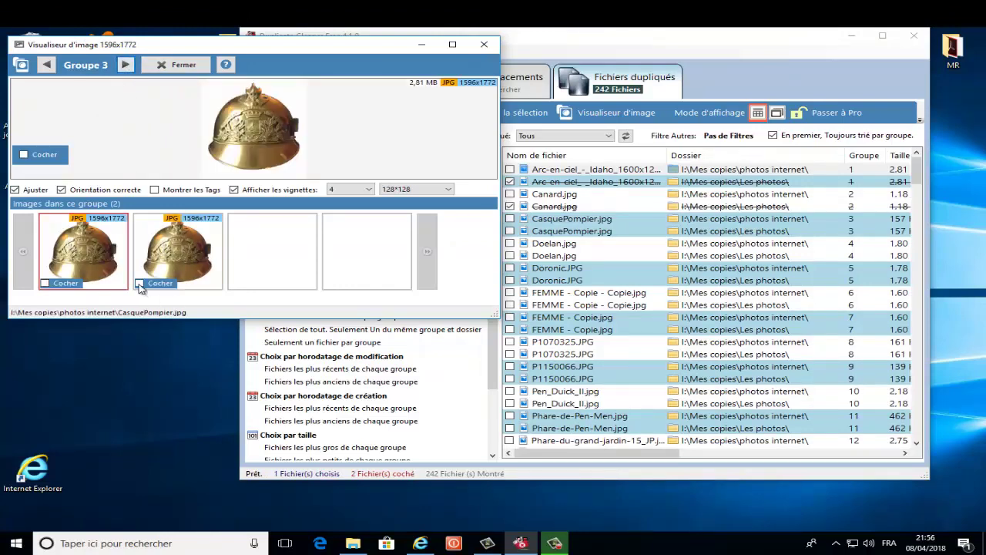
click(139, 284)
click(128, 67)
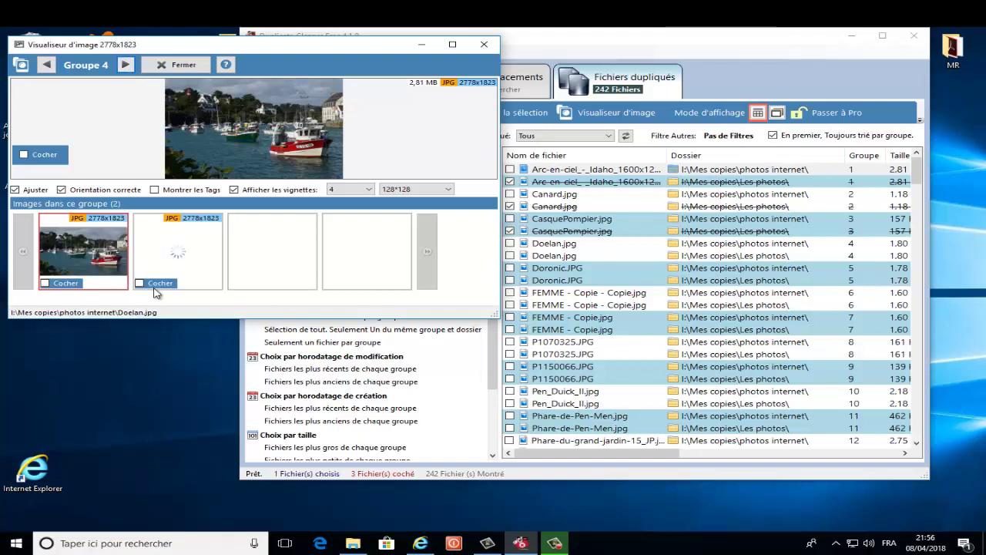
click(139, 283)
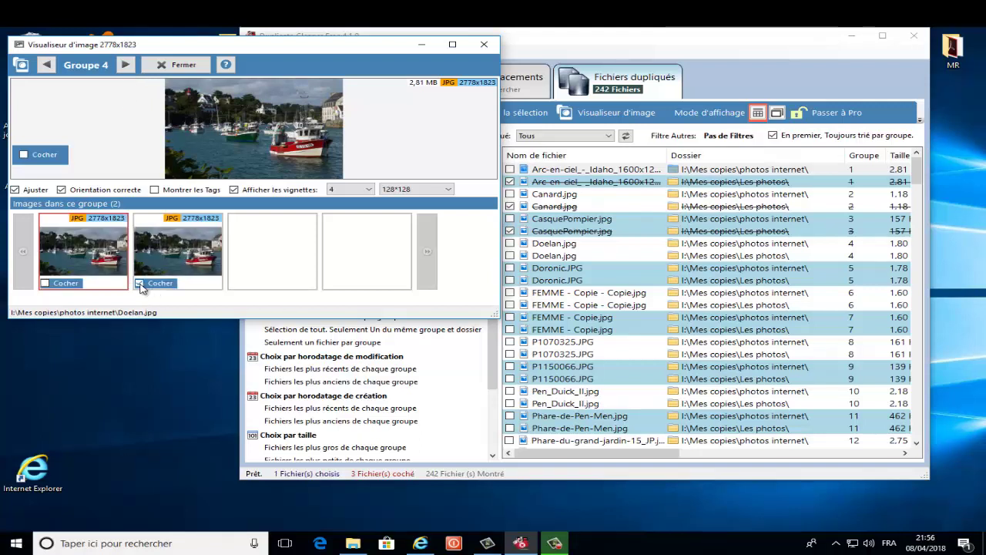
click(125, 67)
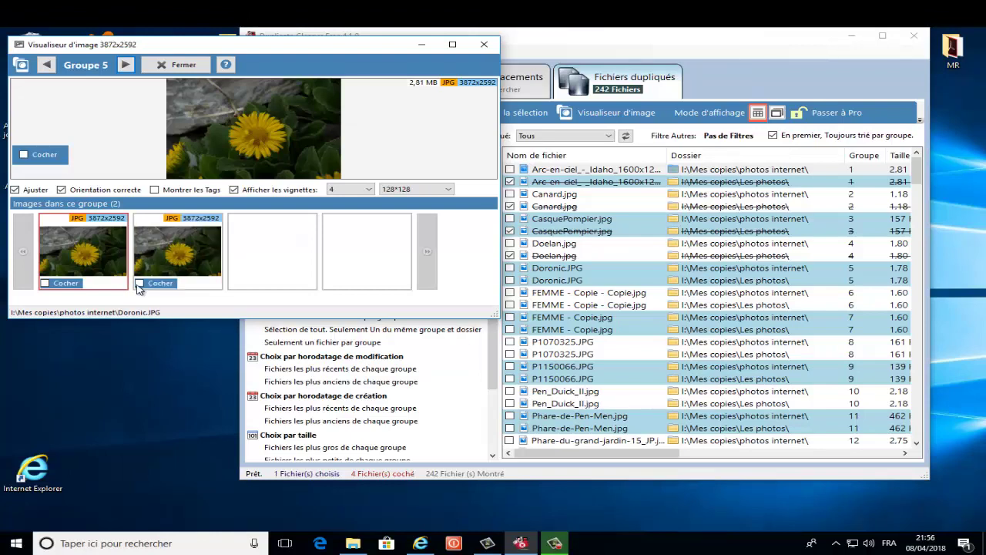
click(140, 284)
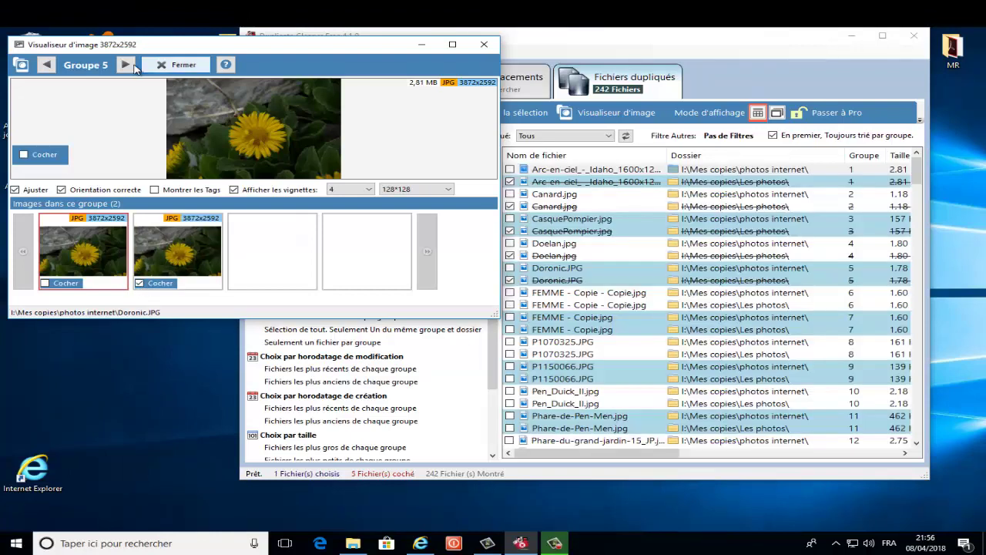
- Mark the second copy in each of groups 6 to 10 for deletion and close the image viewer
click(127, 65)
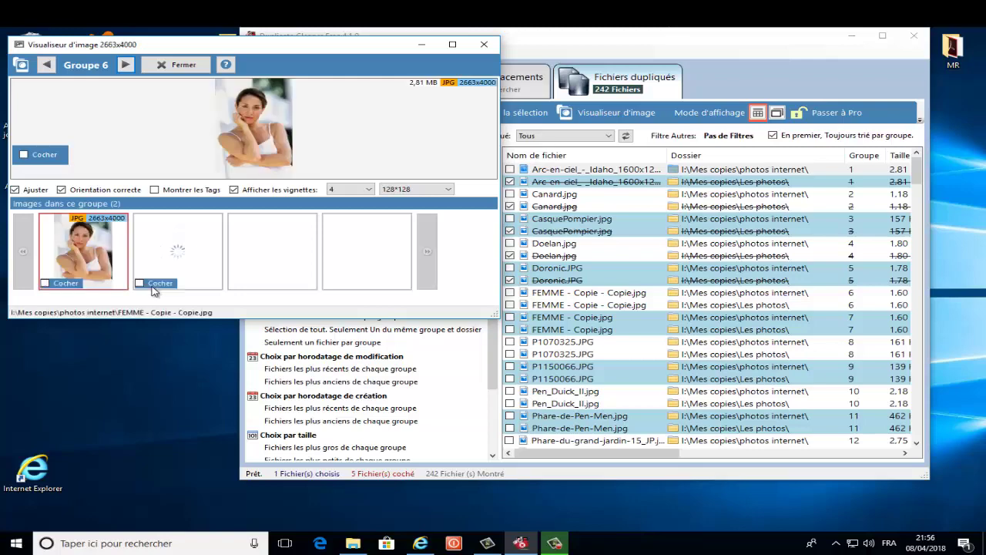
click(139, 283)
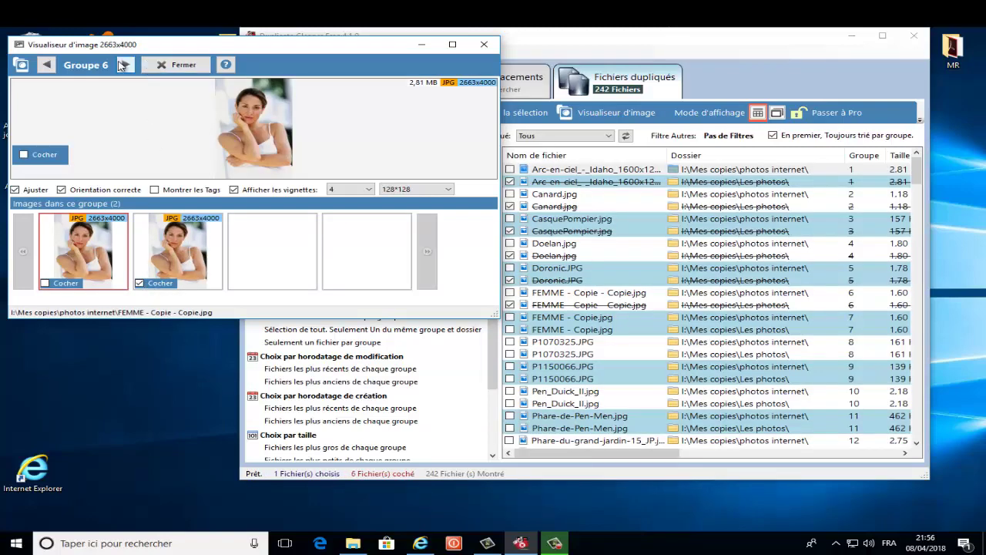
click(126, 66)
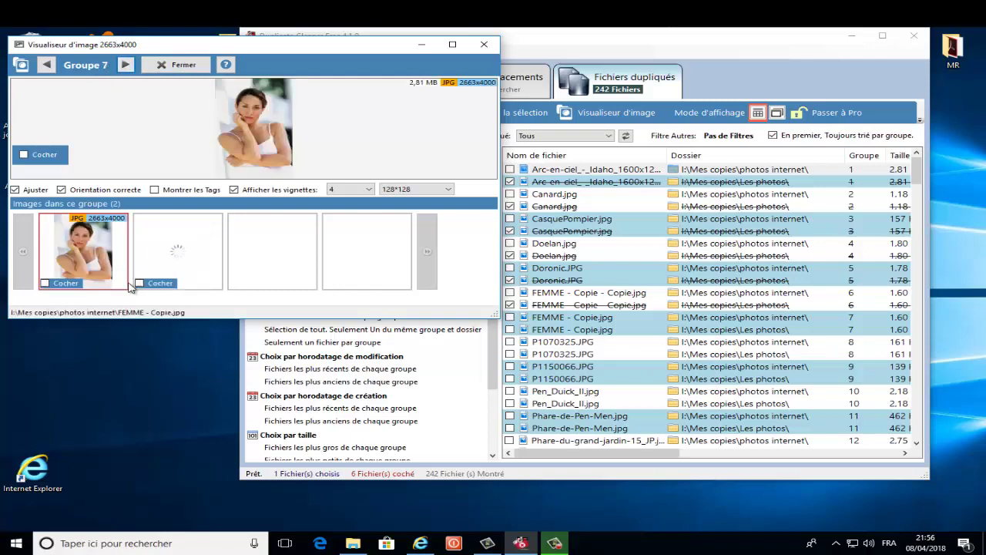
click(138, 285)
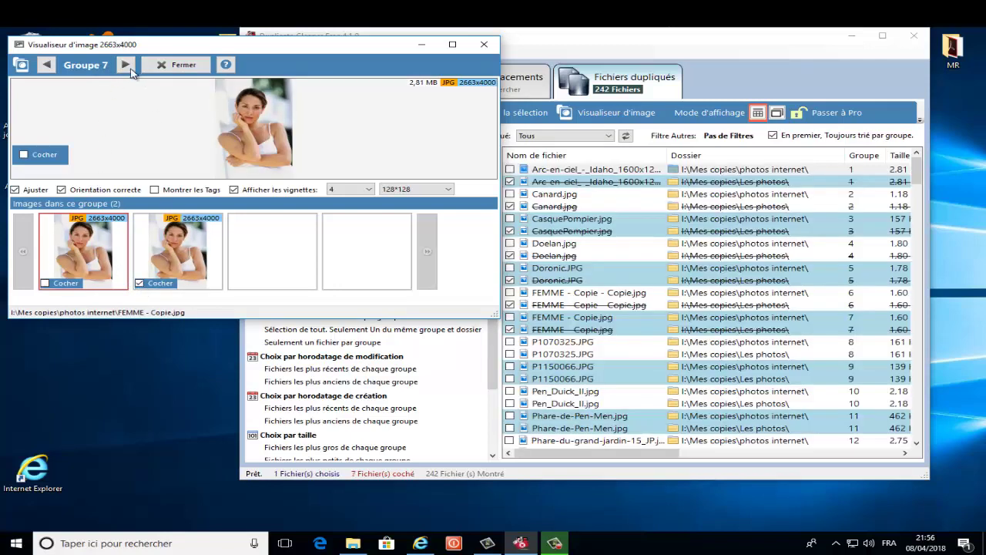
click(126, 65)
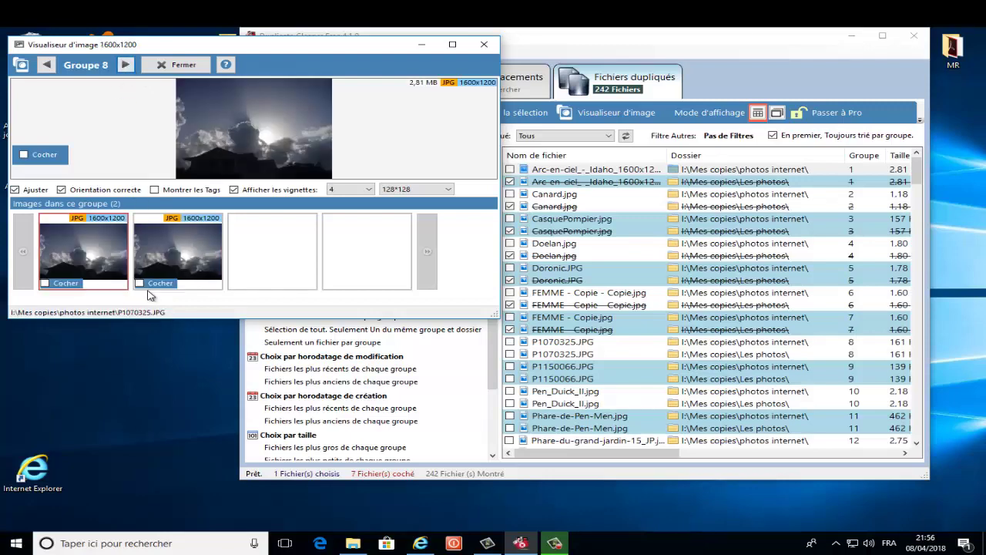
click(139, 284)
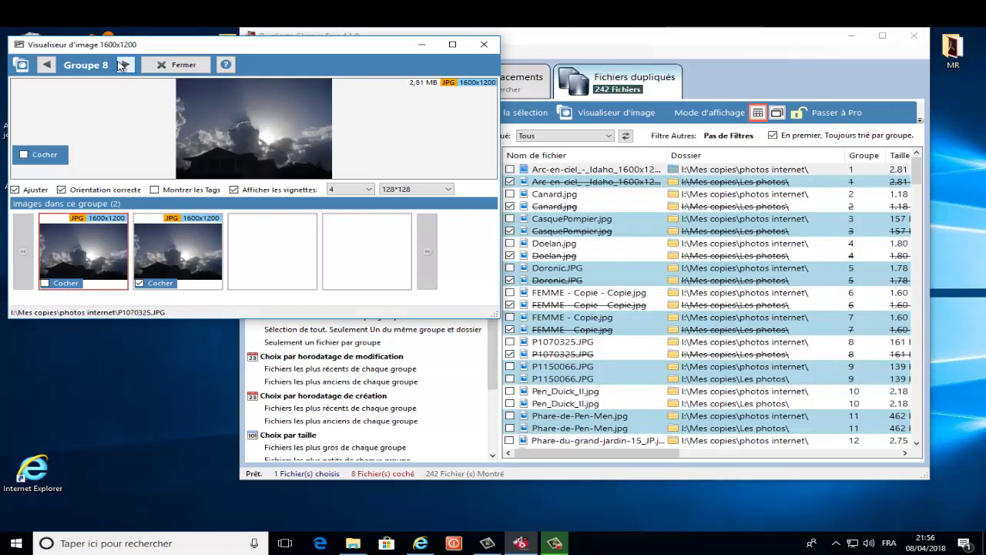
click(125, 65)
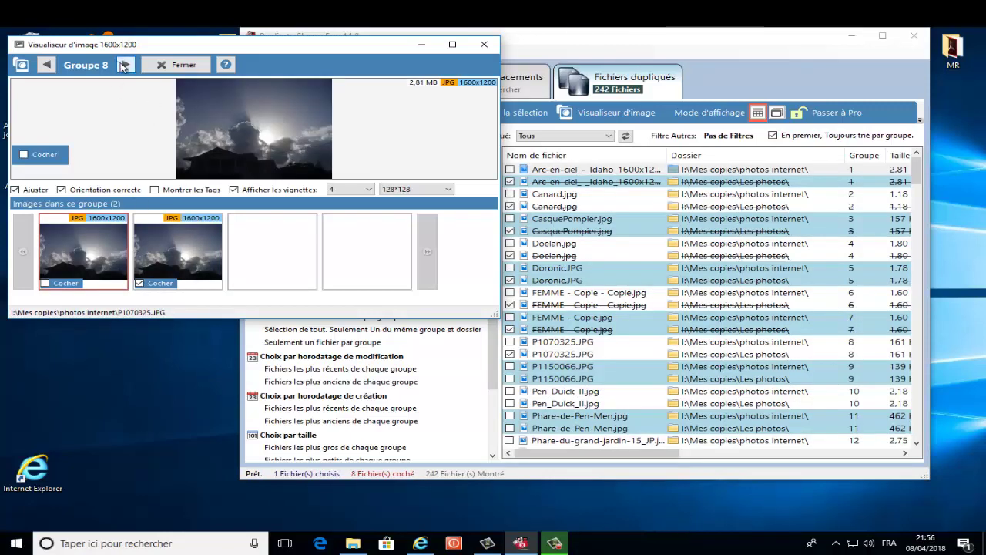
click(140, 284)
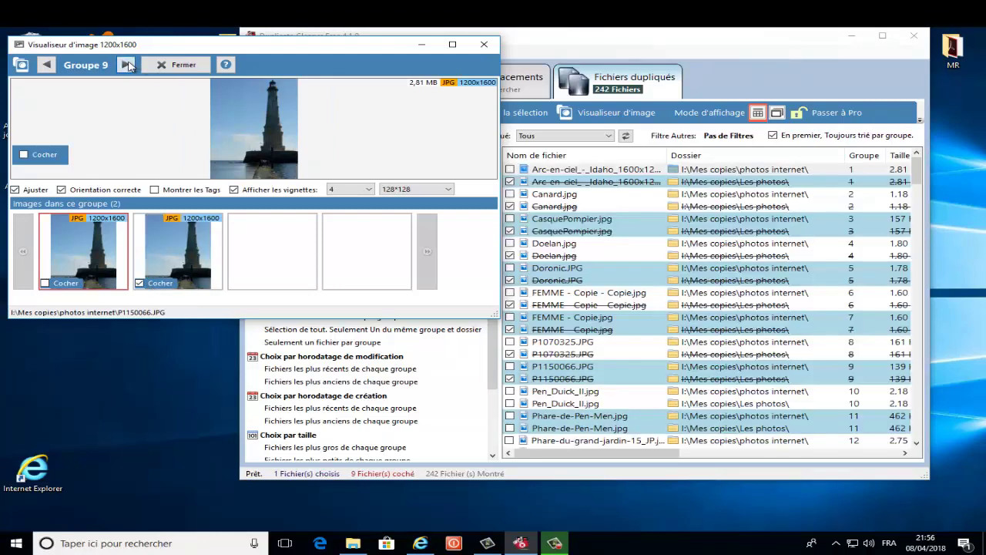
click(131, 64)
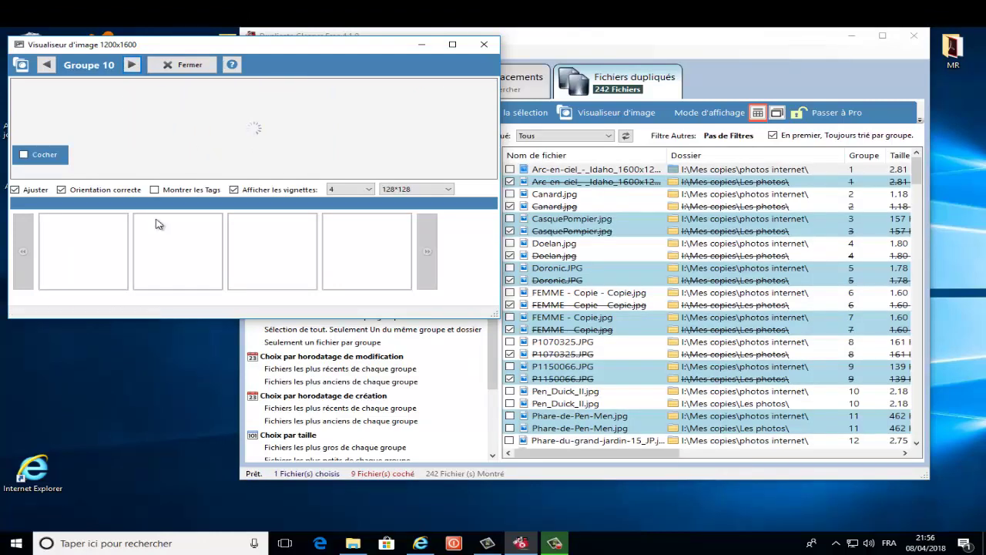
click(139, 283)
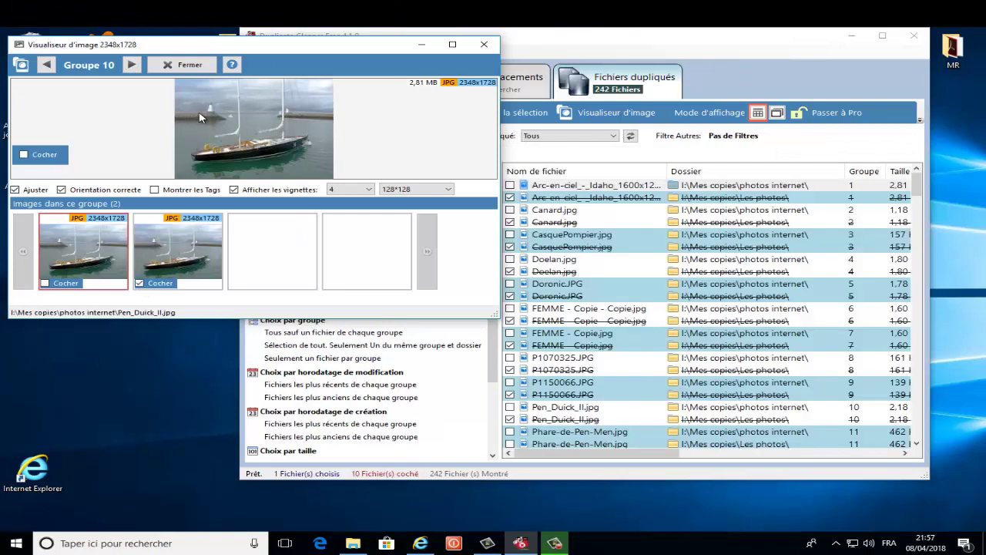
click(484, 45)
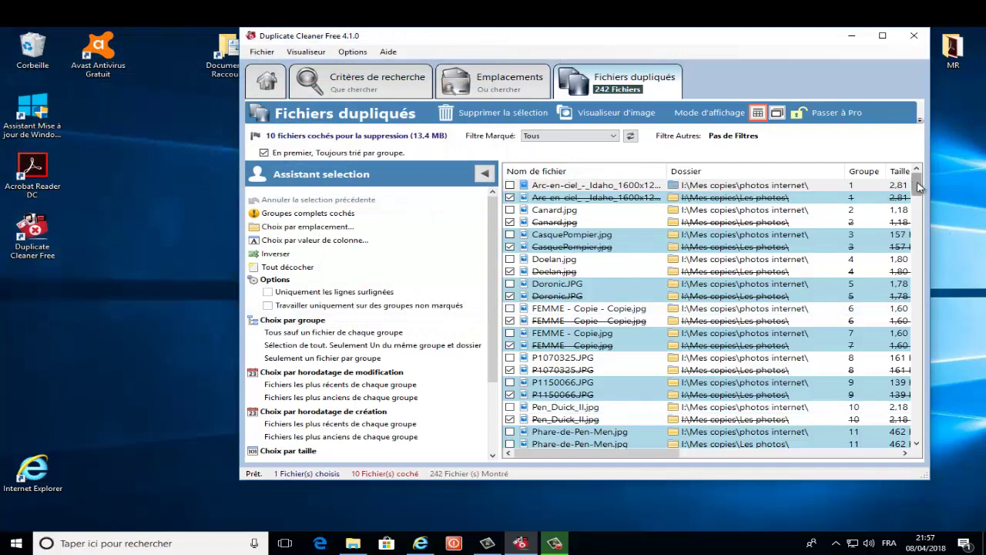
- Delete the 10 marked files with the recycle bin and Via Windows options kept on, accept the confirmations, and close the deletion window
drag(918, 186, 923, 203)
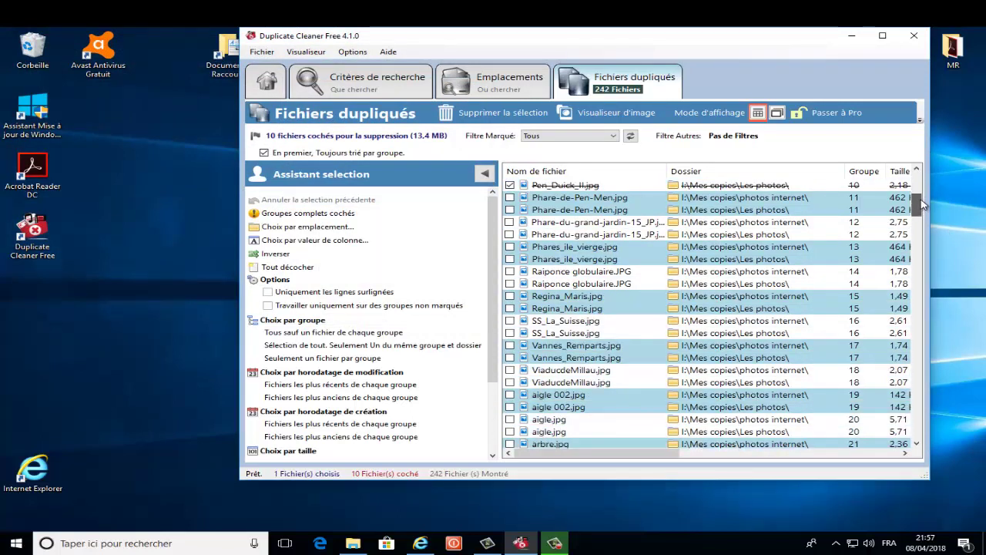
scroll(923, 203, up, 2)
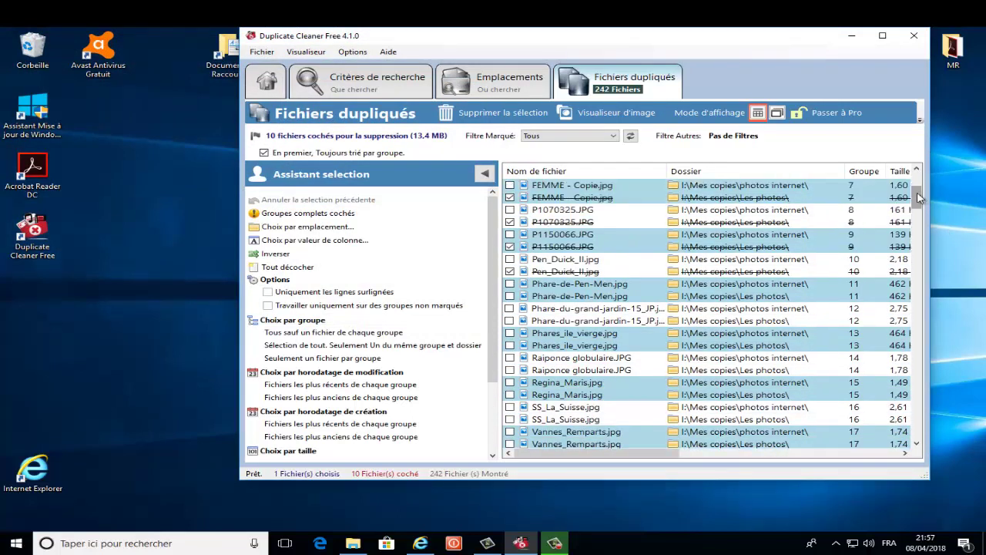
click(484, 121)
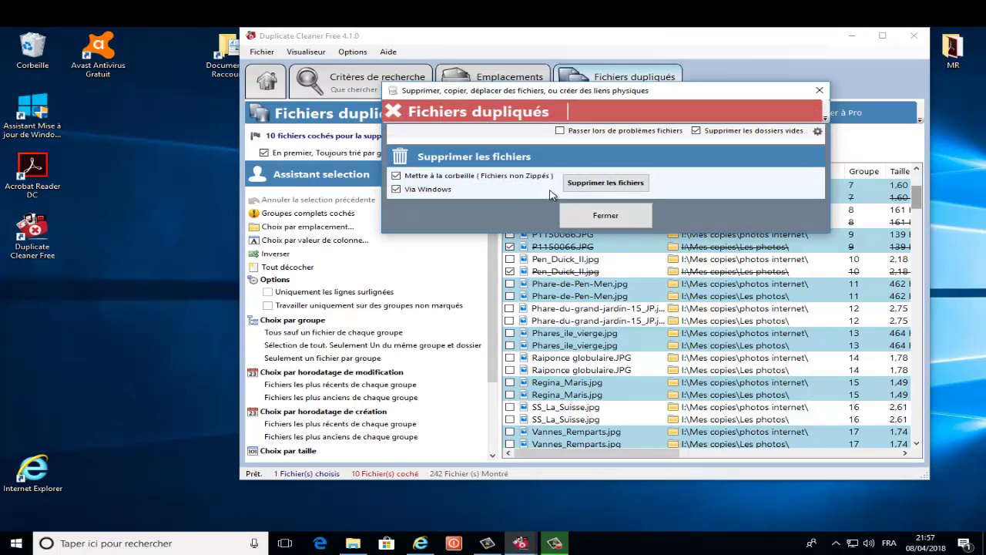
click(605, 185)
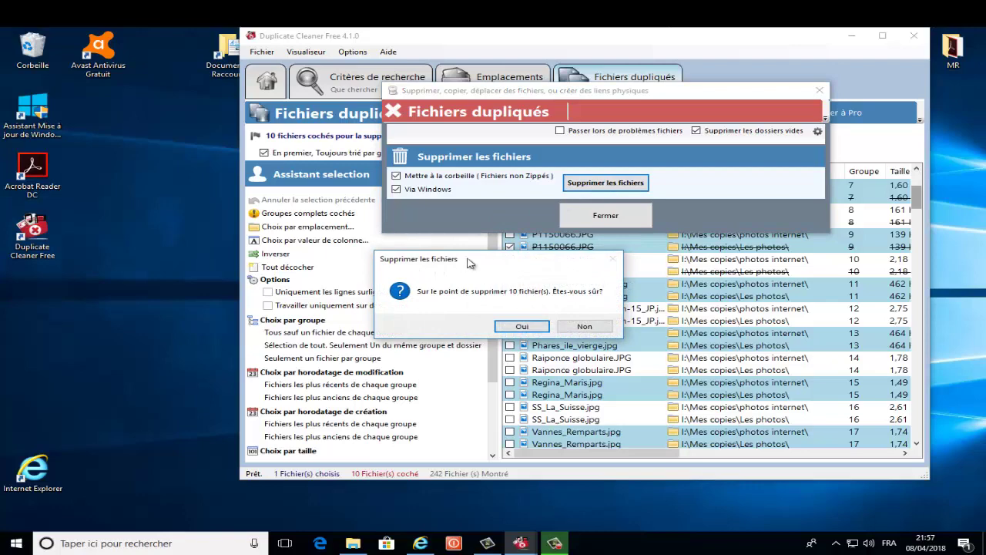
click(523, 327)
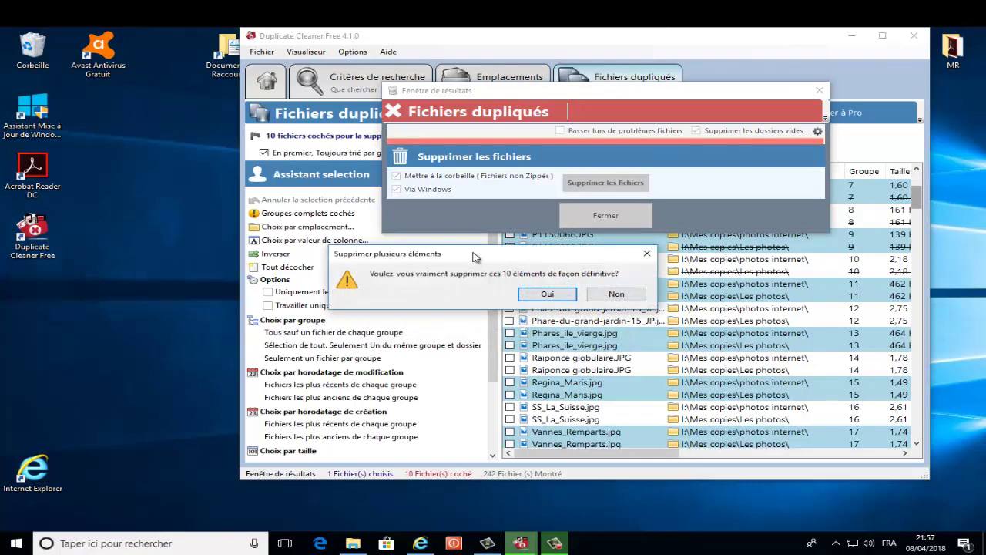
click(547, 294)
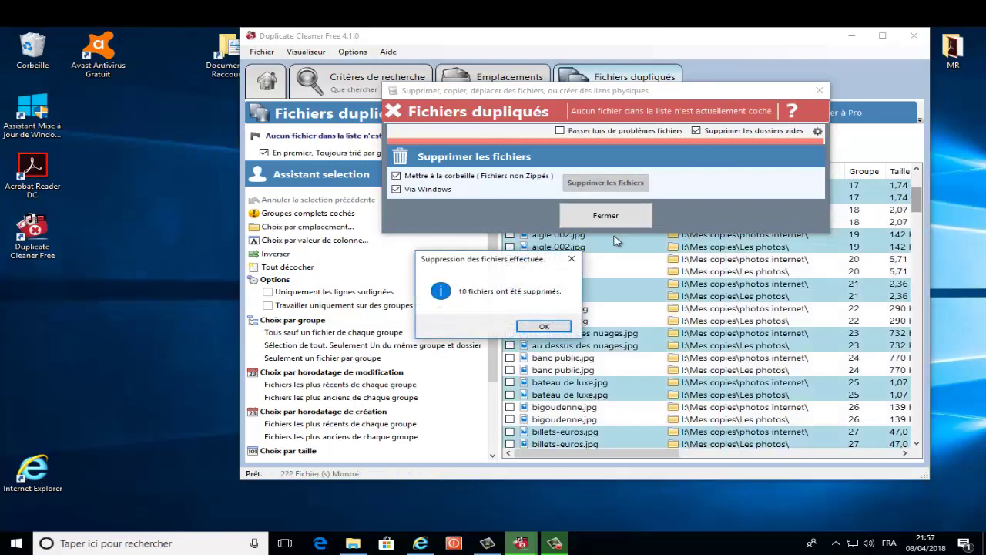
click(544, 327)
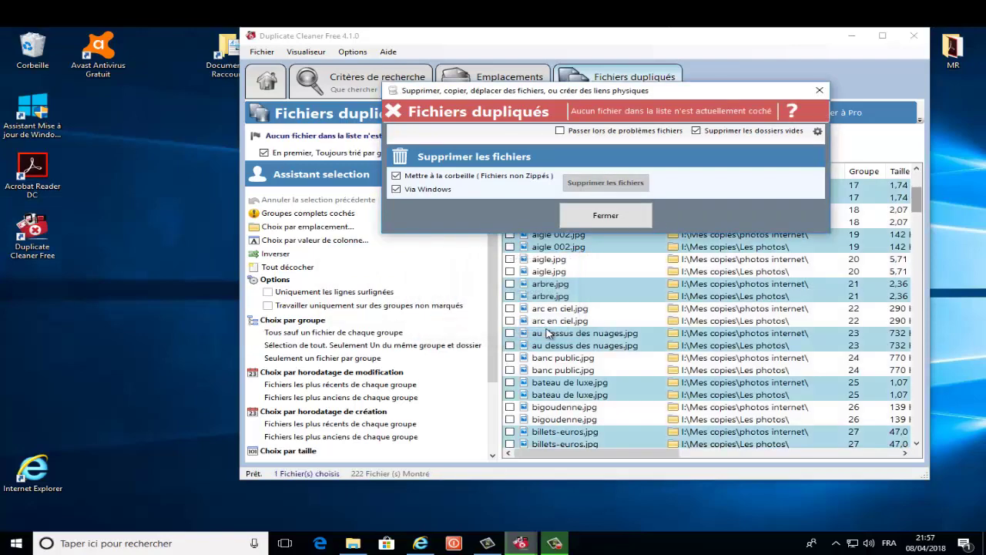
click(604, 221)
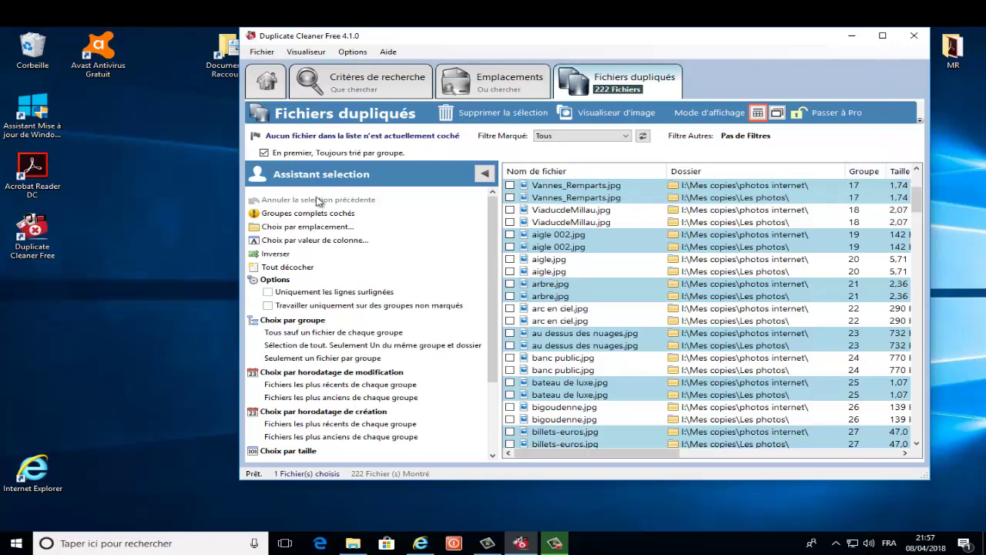
- Enlarge the window and mark the I:\Mes copies\Les photos copy for deletion in groups 17, 19, 21, 23, 25, 27 and 29
drag(136, 210, 87, 211)
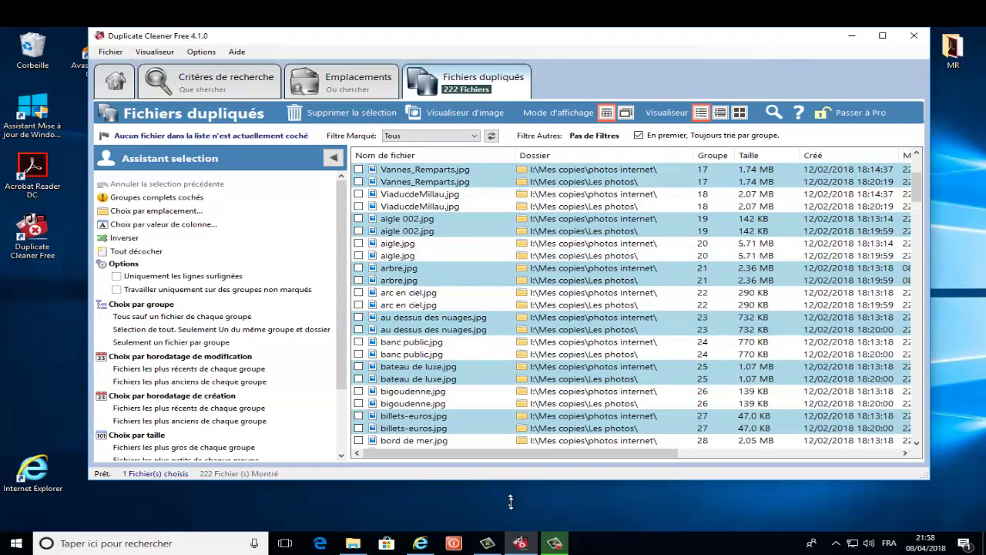
mouse_move(510, 502)
mouse_down()
mouse_move(511, 529)
mouse_move(516, 517)
mouse_up()
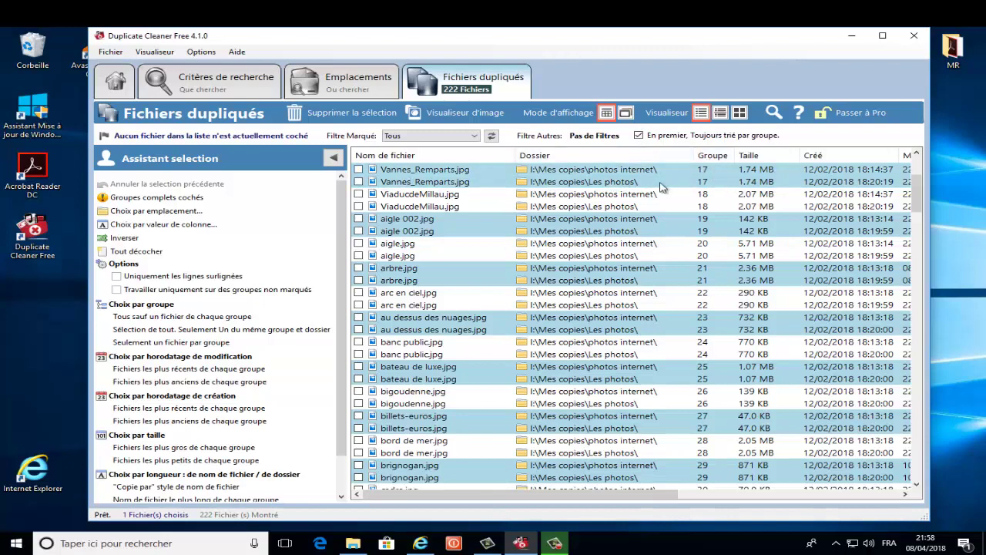
click(359, 183)
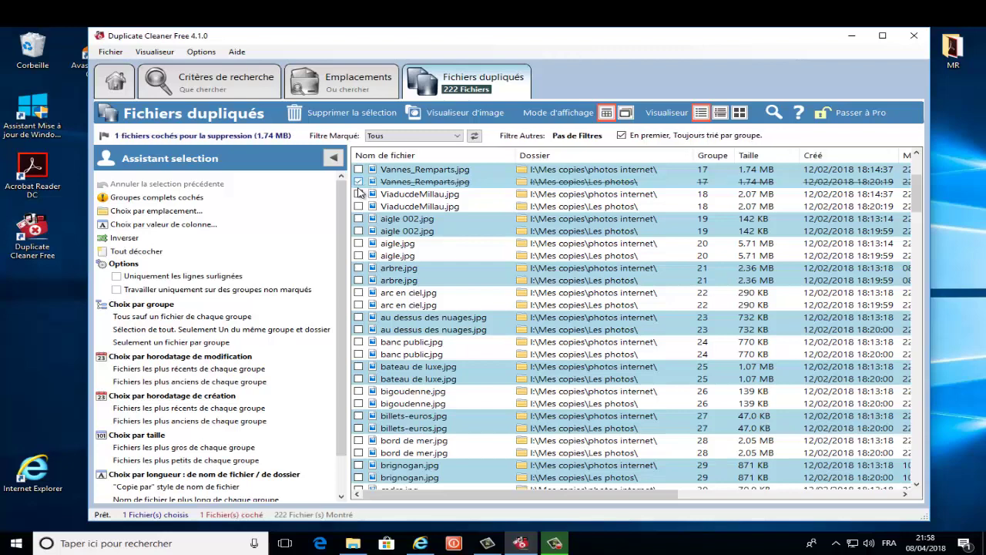
click(359, 231)
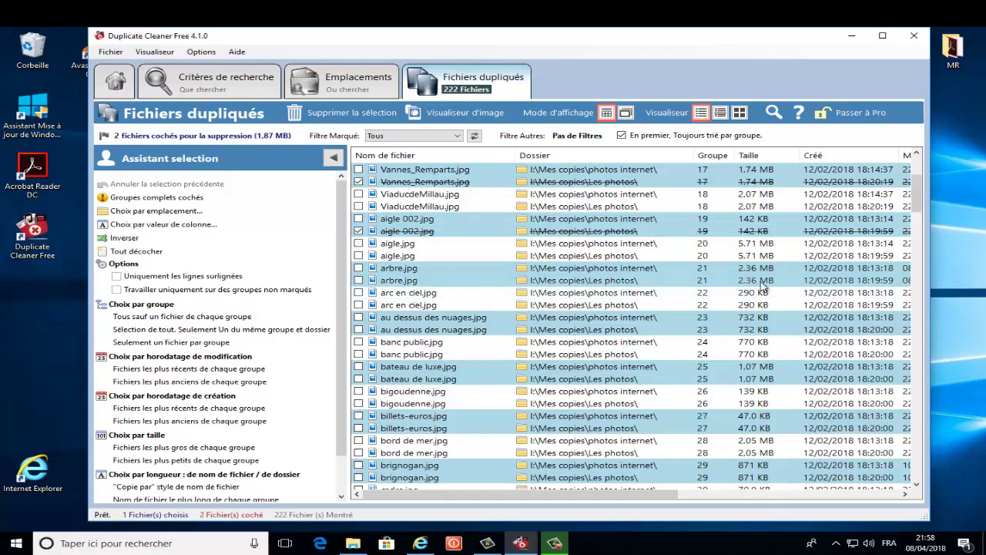
click(358, 281)
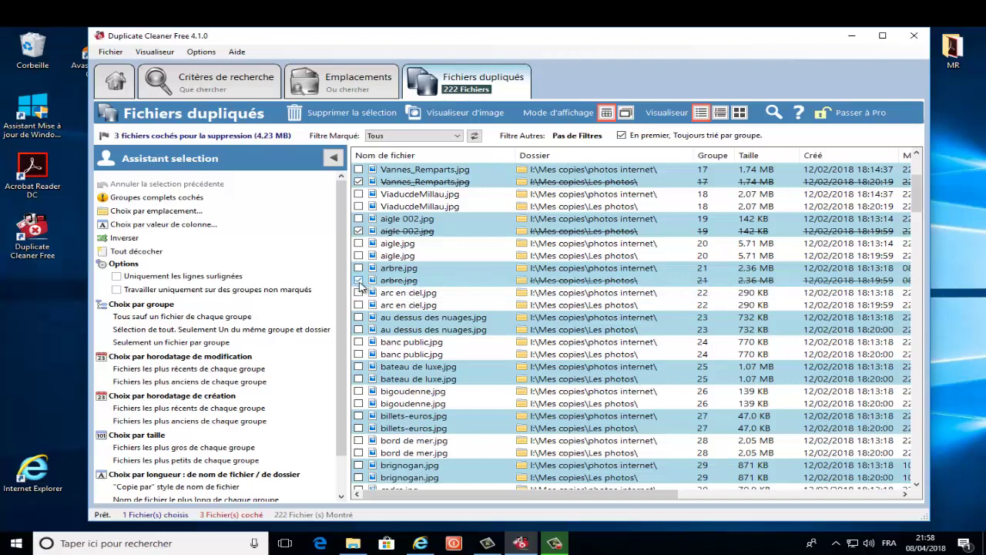
click(359, 329)
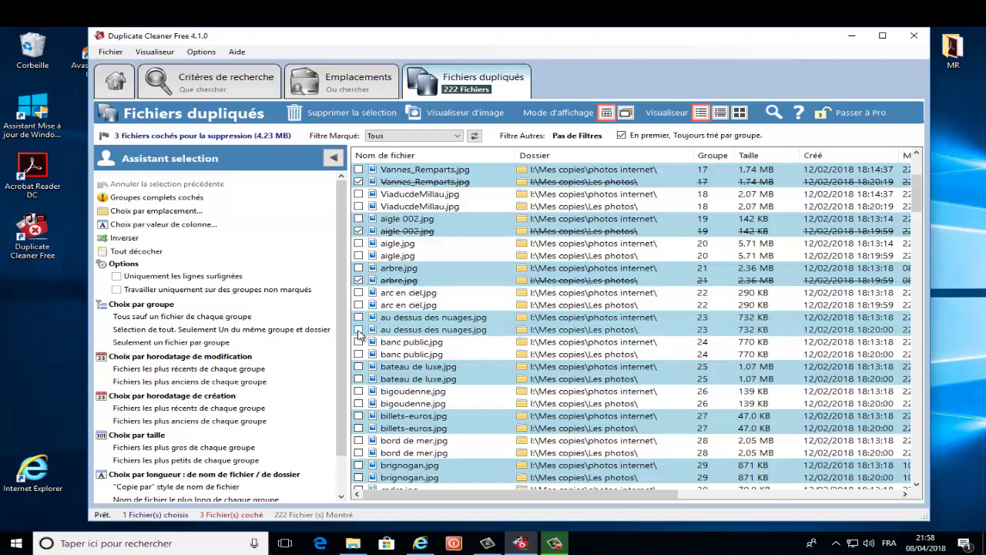
click(359, 380)
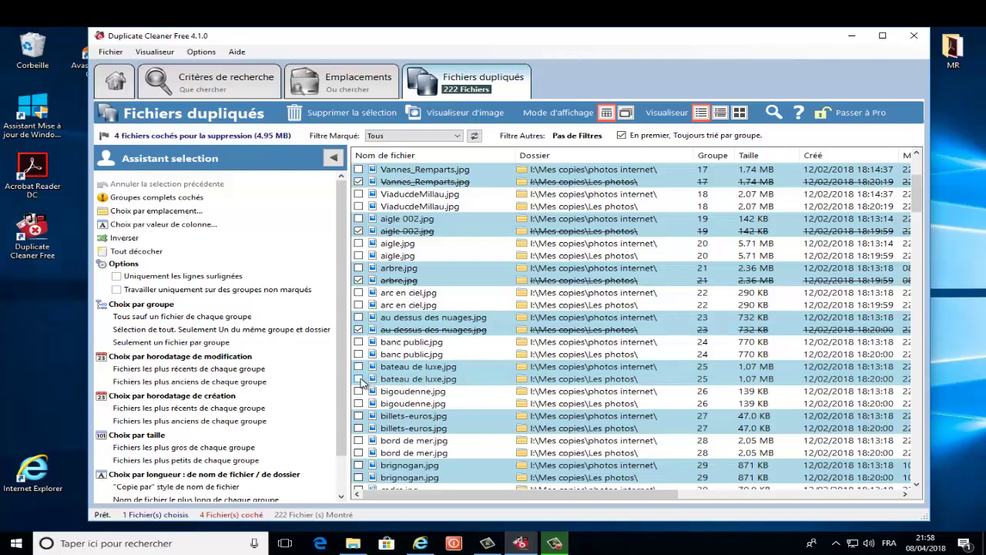
click(359, 429)
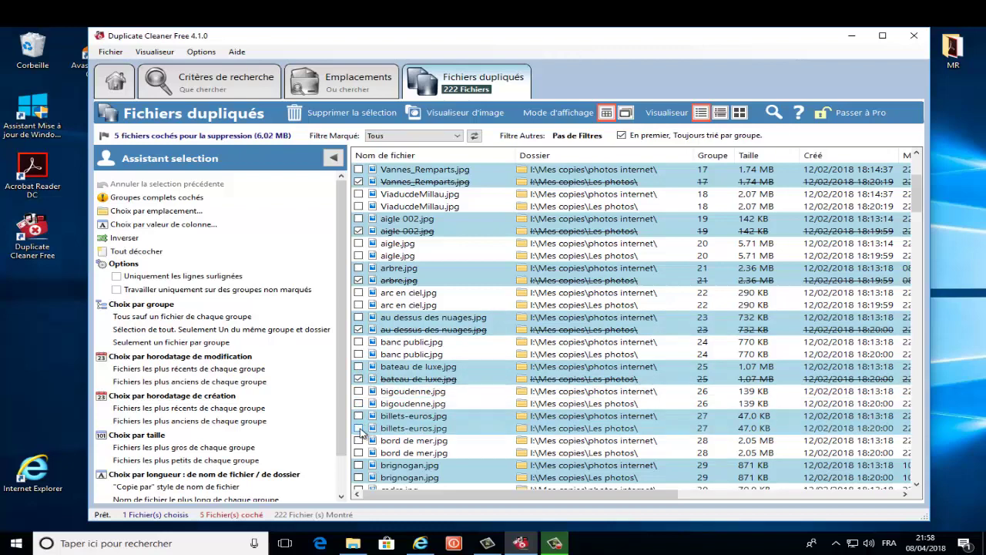
click(359, 477)
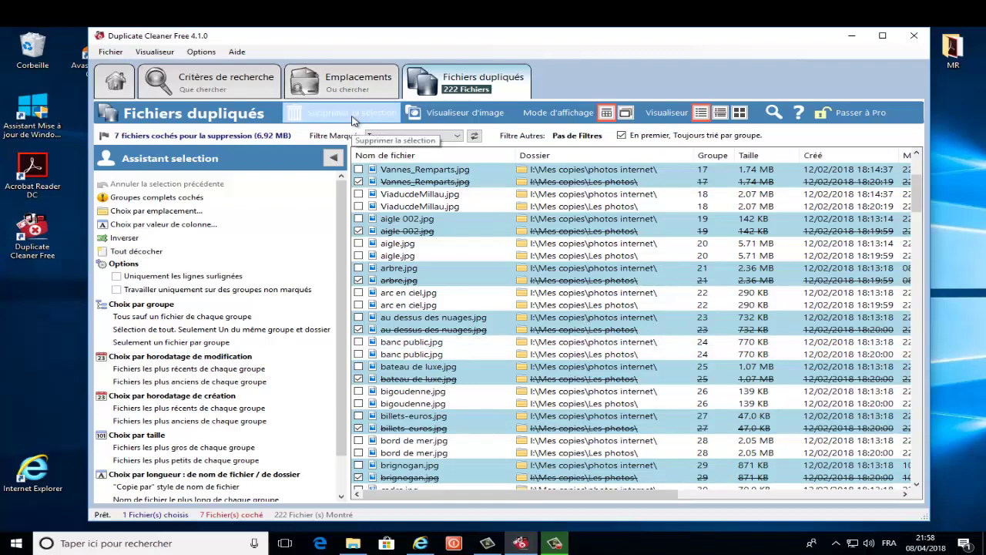
- Delete the 7 marked files with the recycle bin and Via Windows options kept on, accept the confirmations, and close the deletion window
click(353, 117)
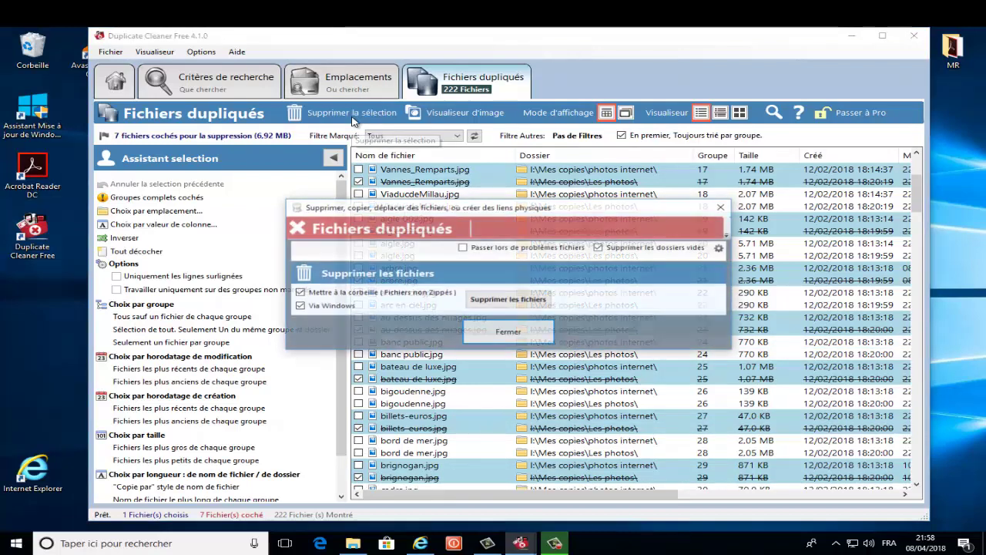
click(503, 301)
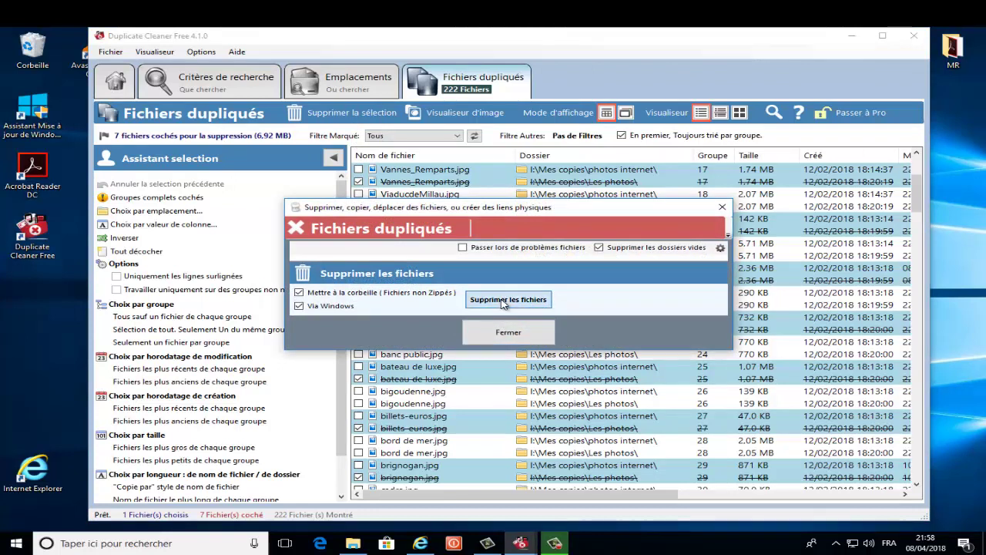
click(526, 325)
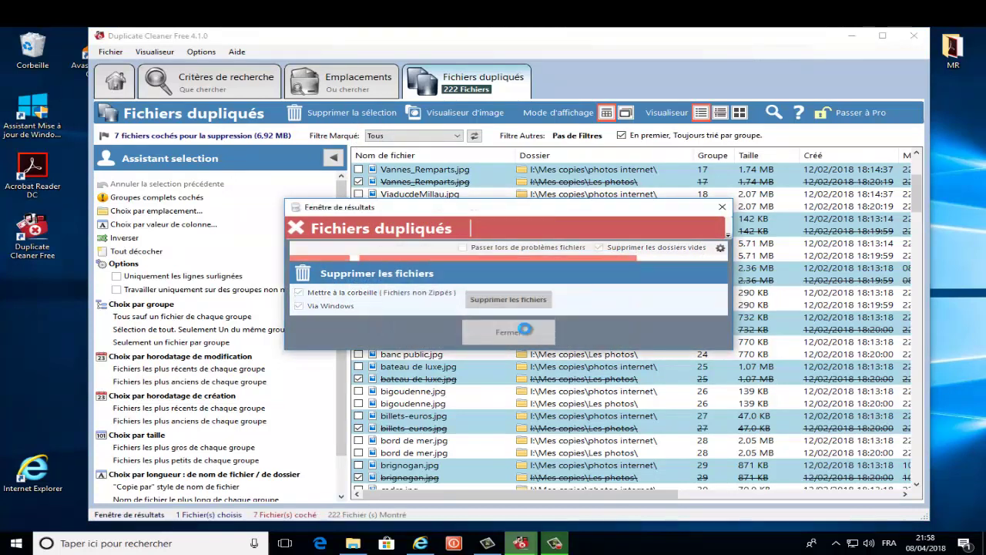
click(545, 296)
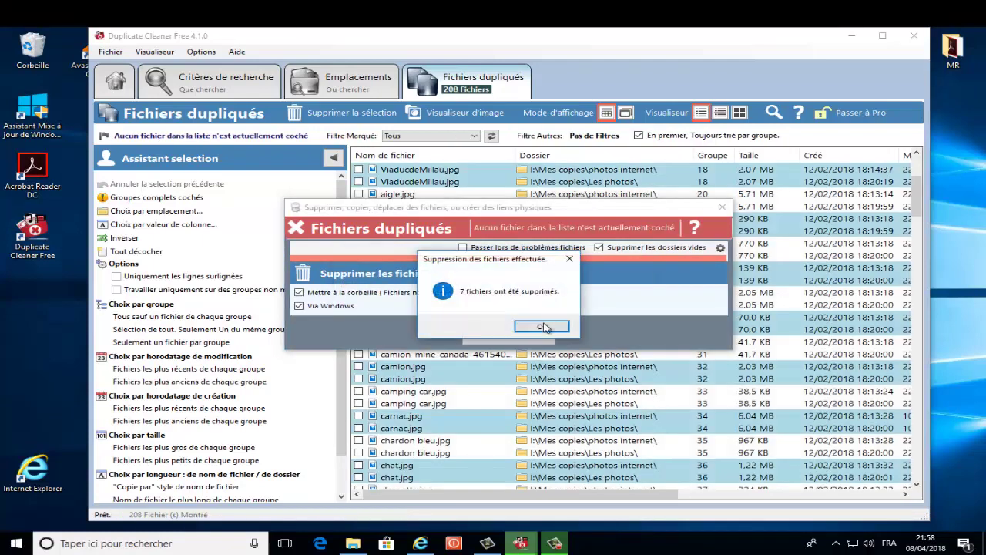
click(547, 329)
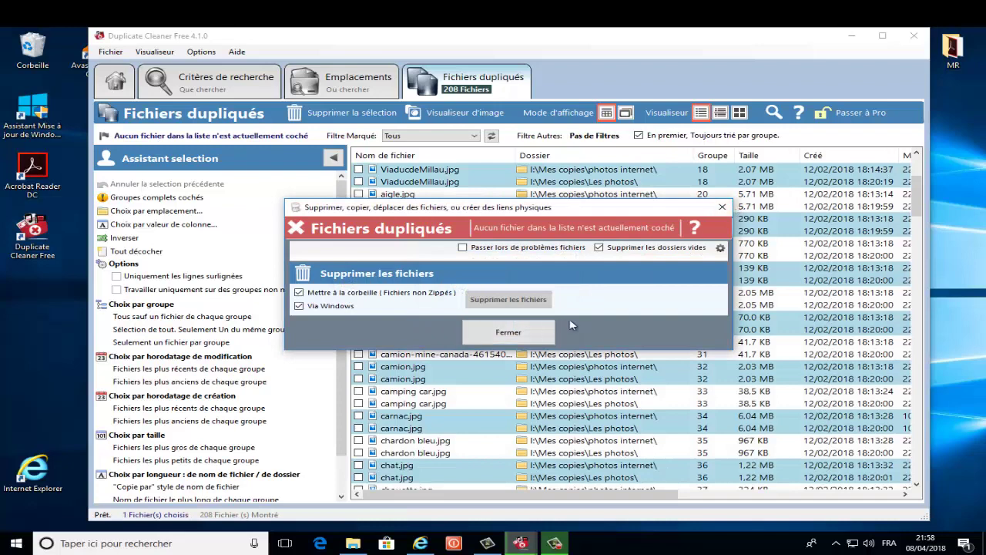
click(538, 335)
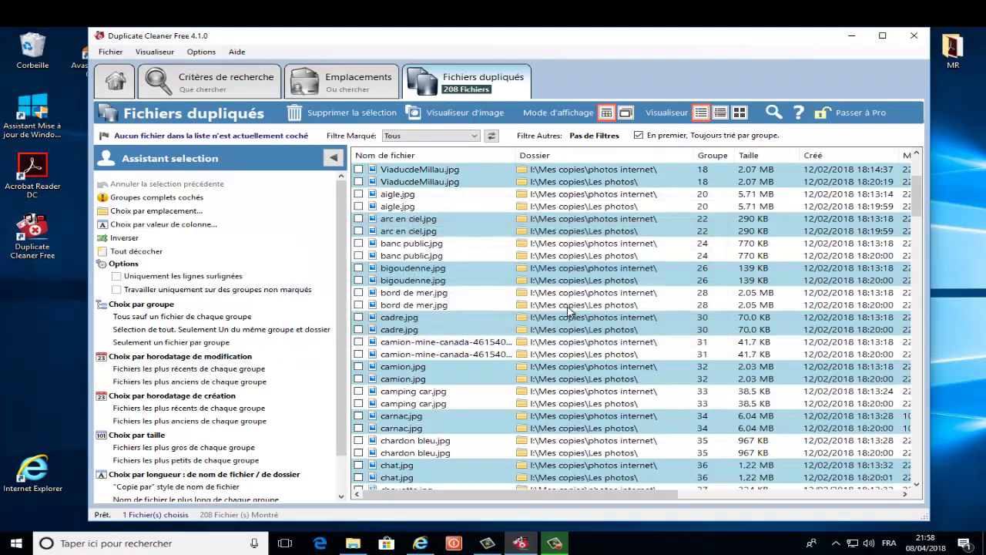
- Show all columns of the duplicate list, then browse the remaining groups as thumbnails and check the options available for Phare-de-Pen-Men.jpg
click(625, 114)
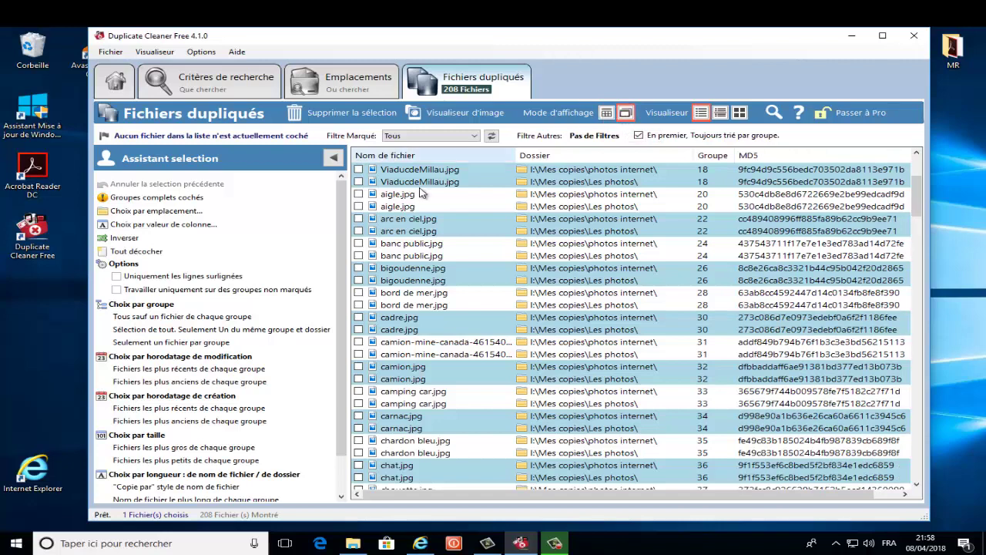
click(700, 114)
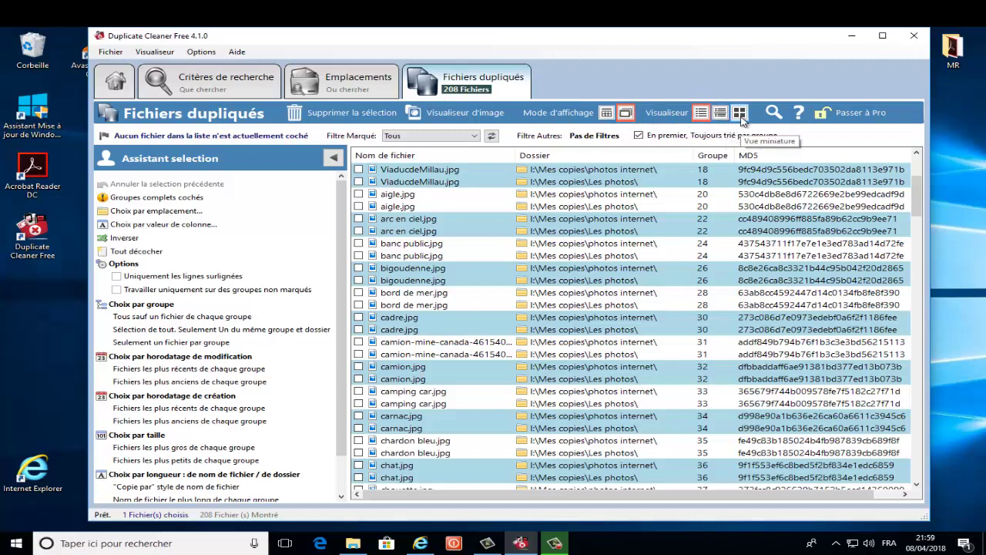
click(740, 114)
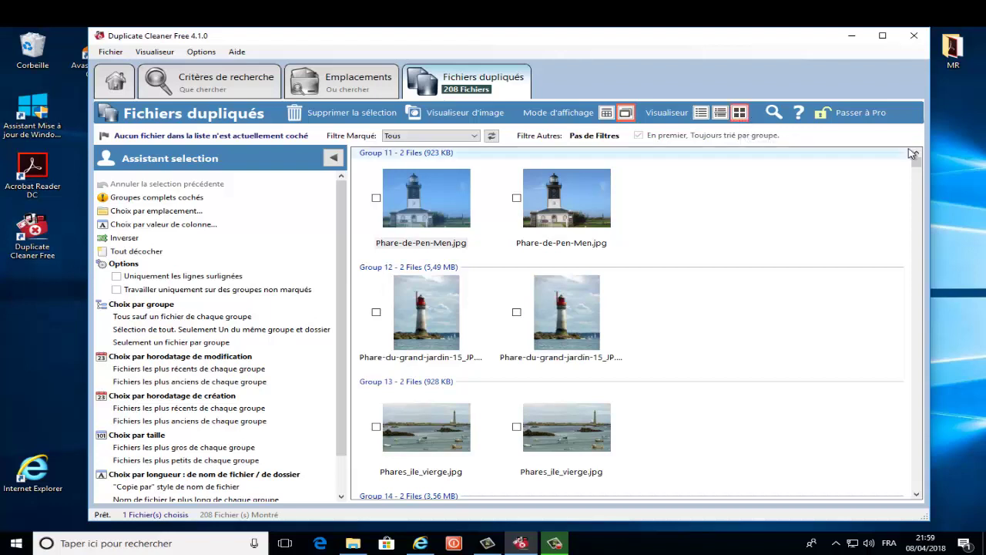
mouse_move(917, 163)
mouse_down()
mouse_move(913, 185)
mouse_move(916, 164)
mouse_up()
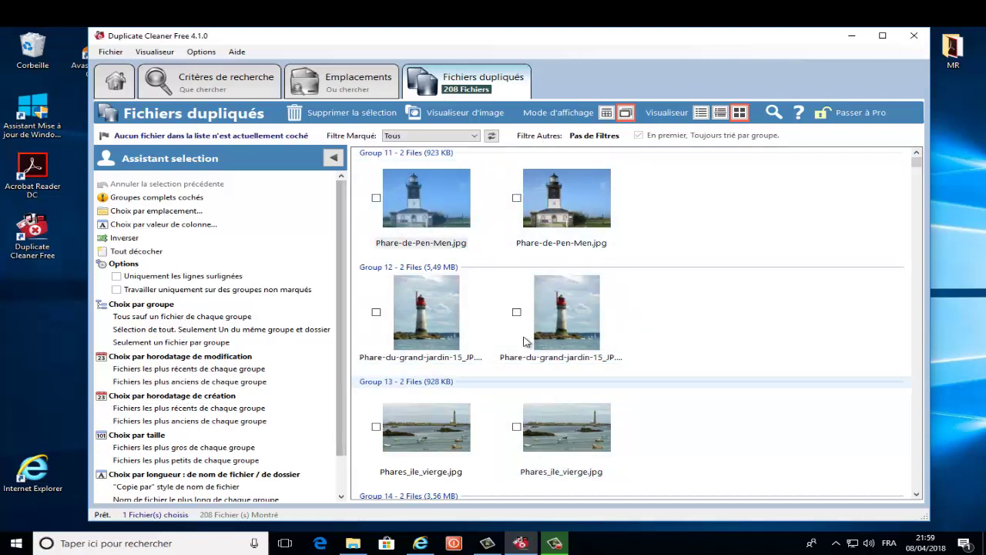
right_click(424, 202)
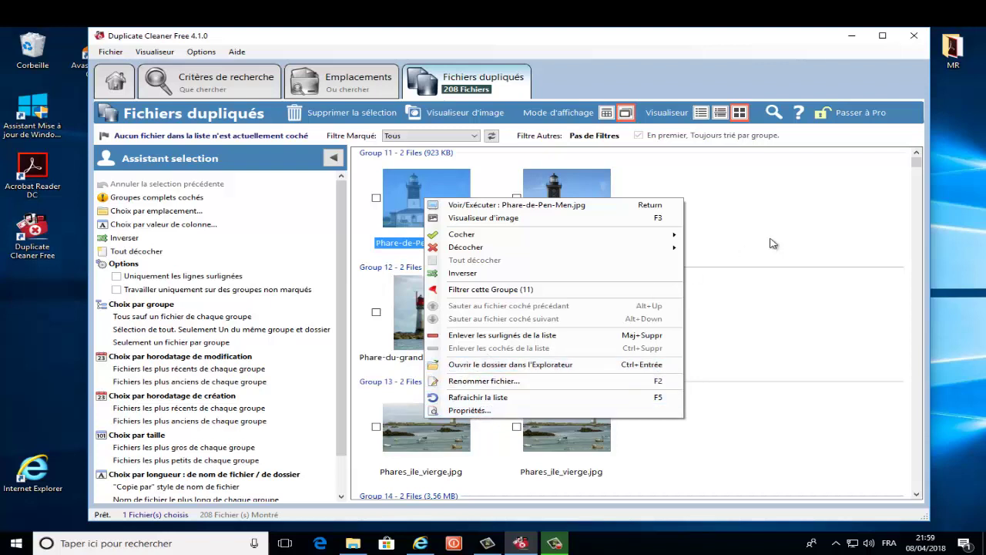
click(831, 203)
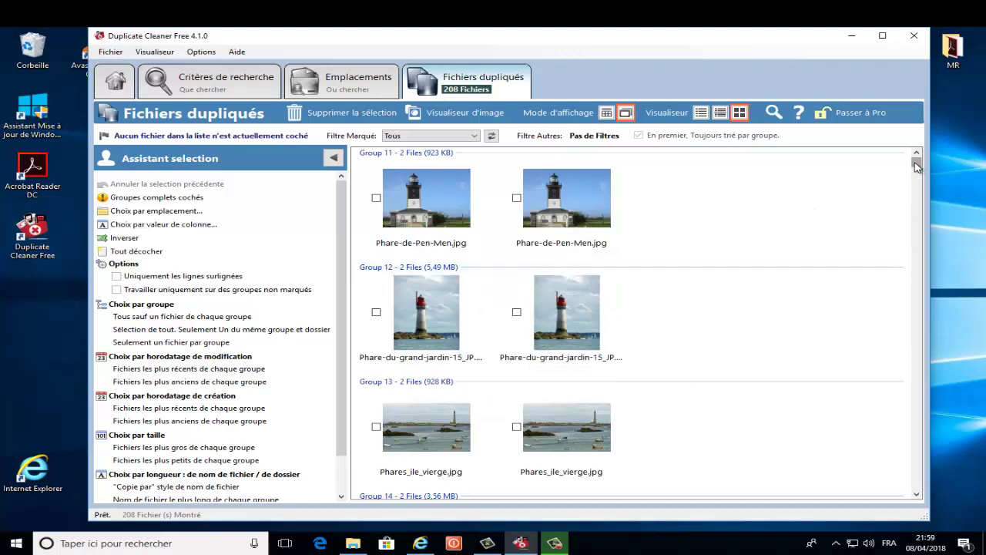
drag(916, 168, 919, 178)
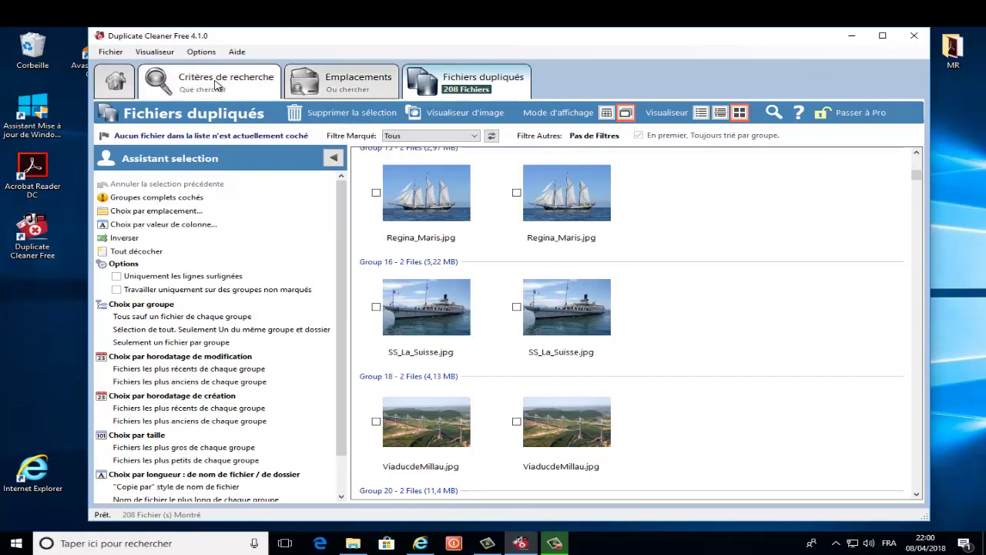
- In the search criteria, replace the included-files filter with the Documents file type
click(217, 86)
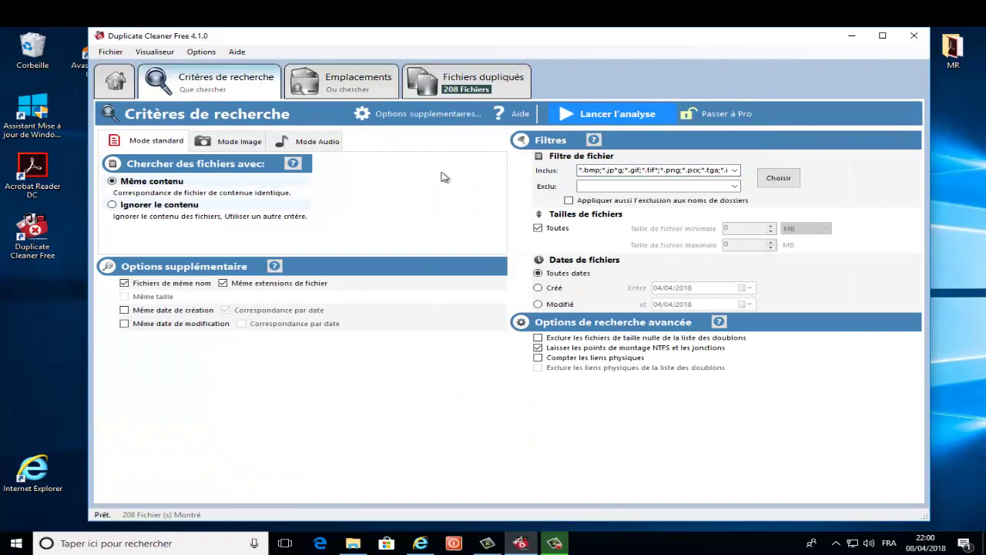
click(736, 171)
click(734, 170)
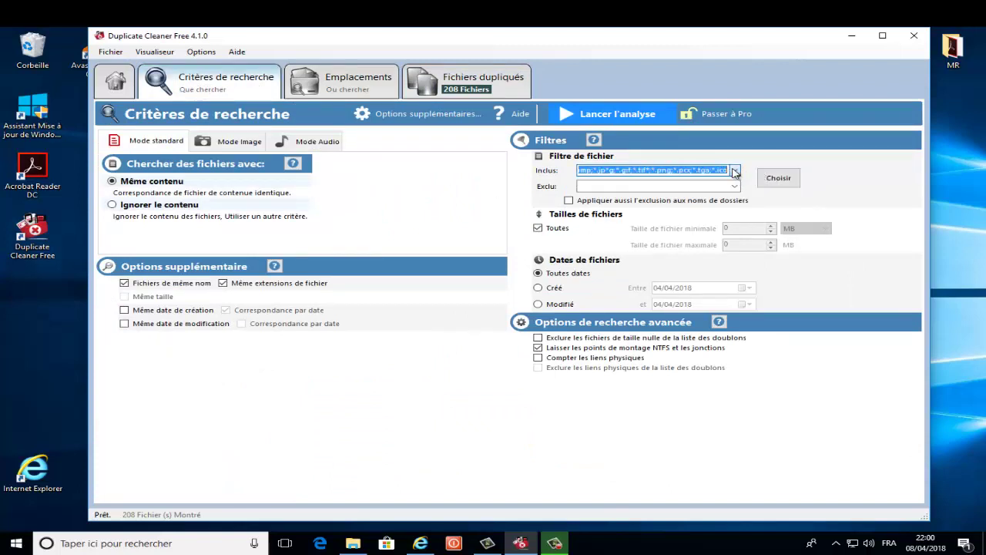
click(778, 178)
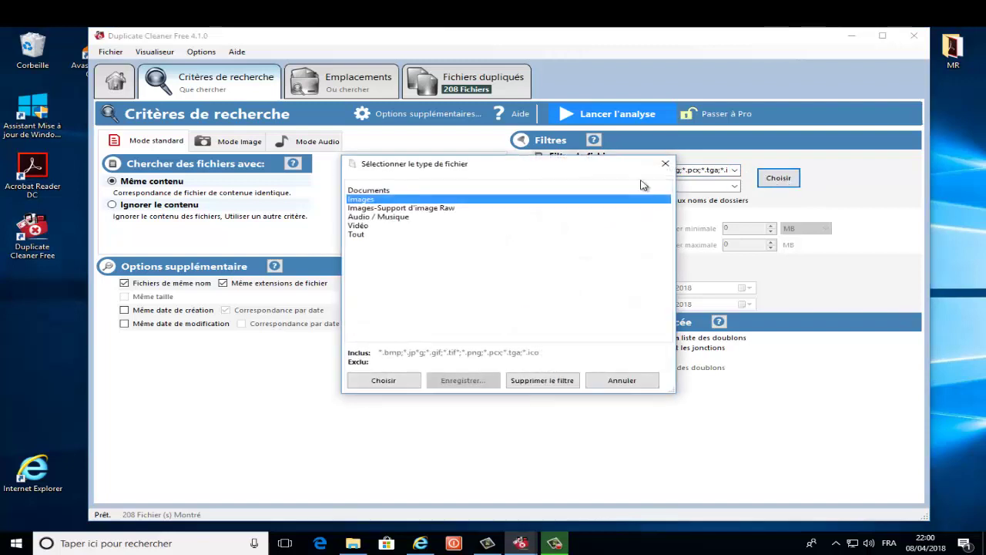
click(376, 192)
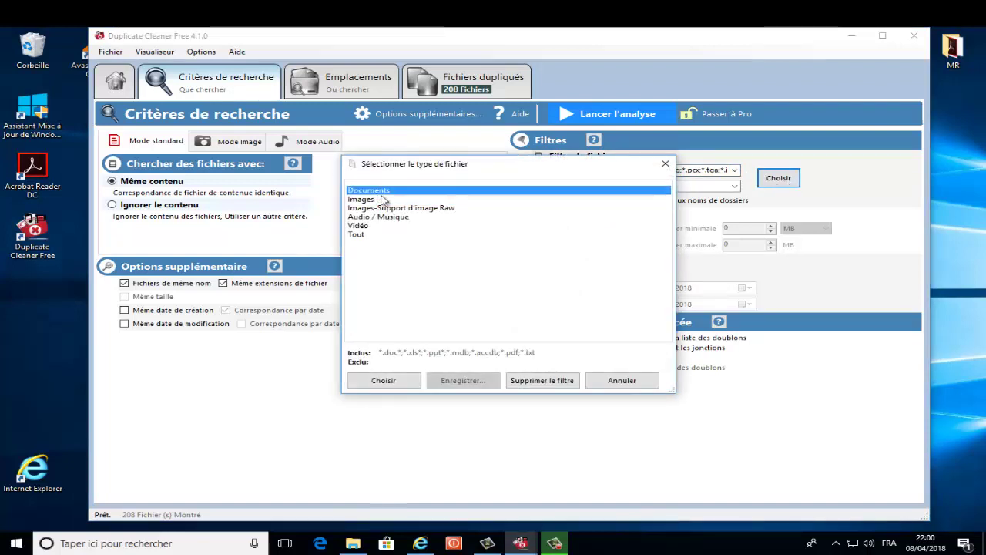
click(398, 383)
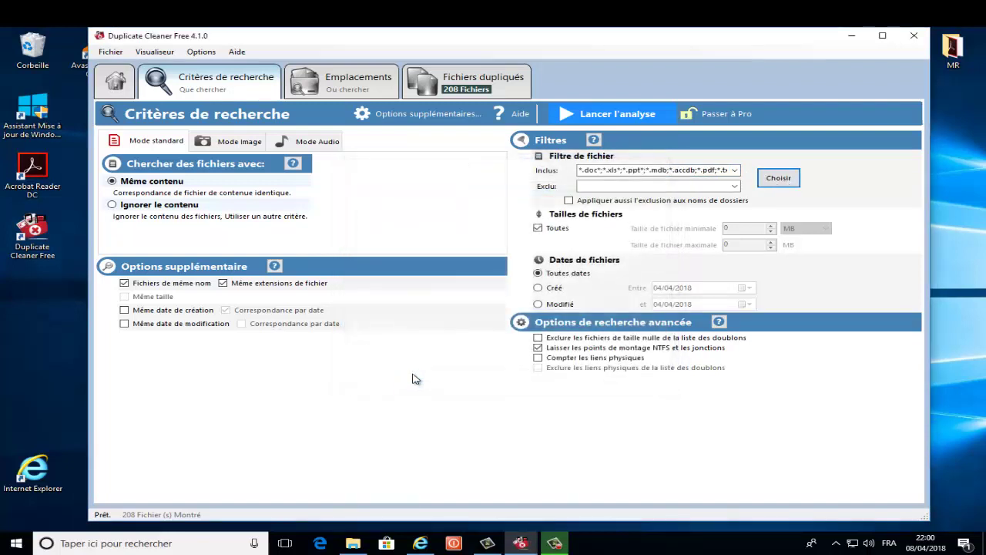
- Clear the included-files filter and choose the Documents file type again
triple_click(694, 170)
key(Delete)
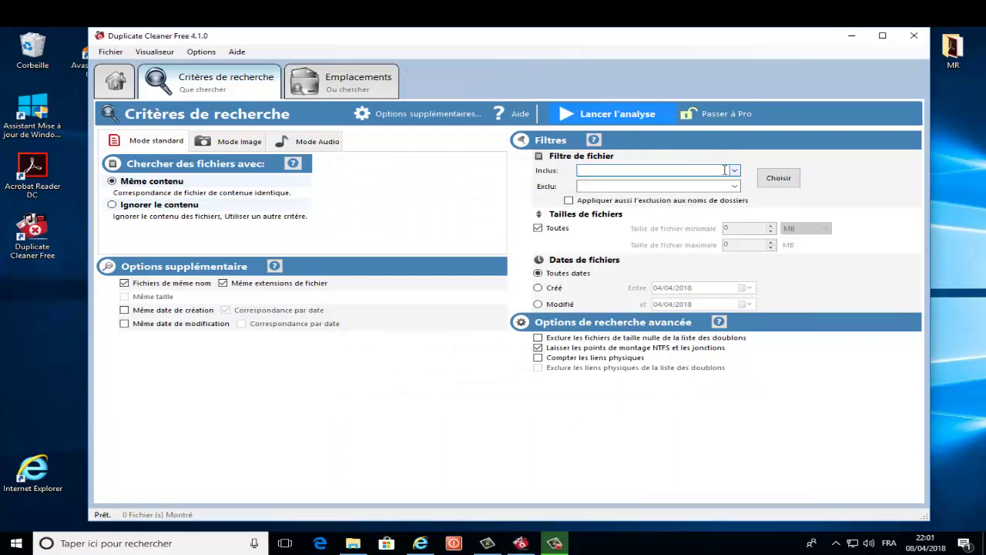
click(777, 181)
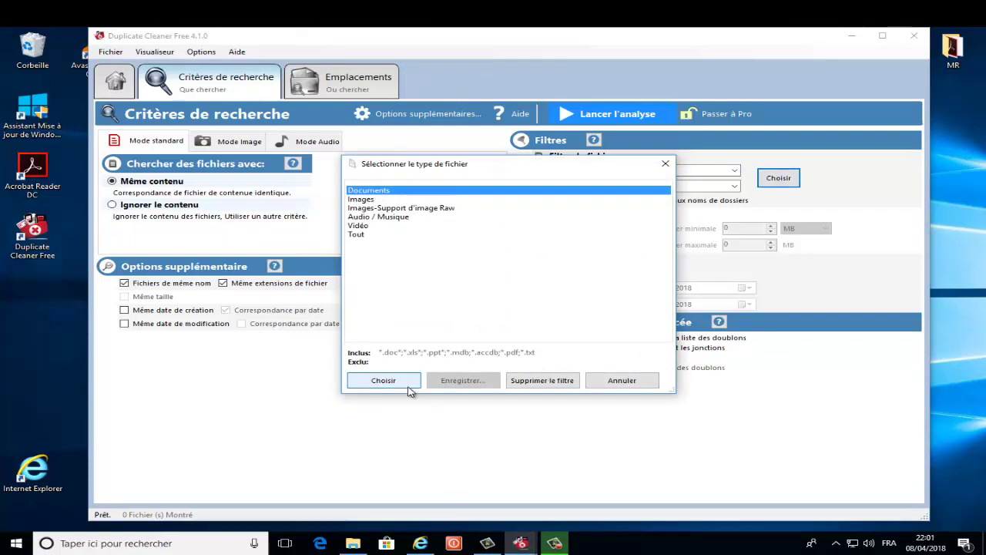
click(384, 381)
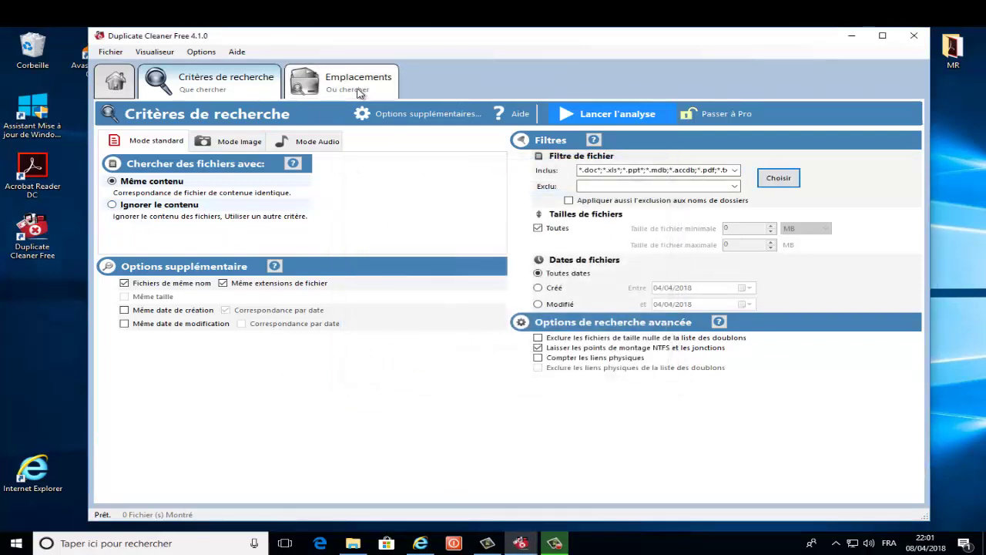
- Run the duplicate analysis for documents, close its summary, and show the duplicate files as a list
click(607, 121)
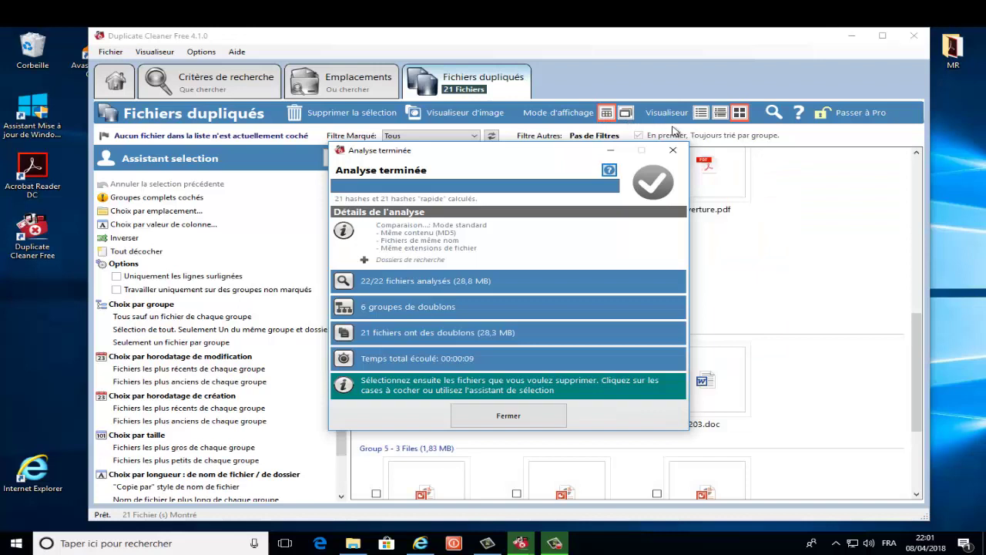
click(672, 149)
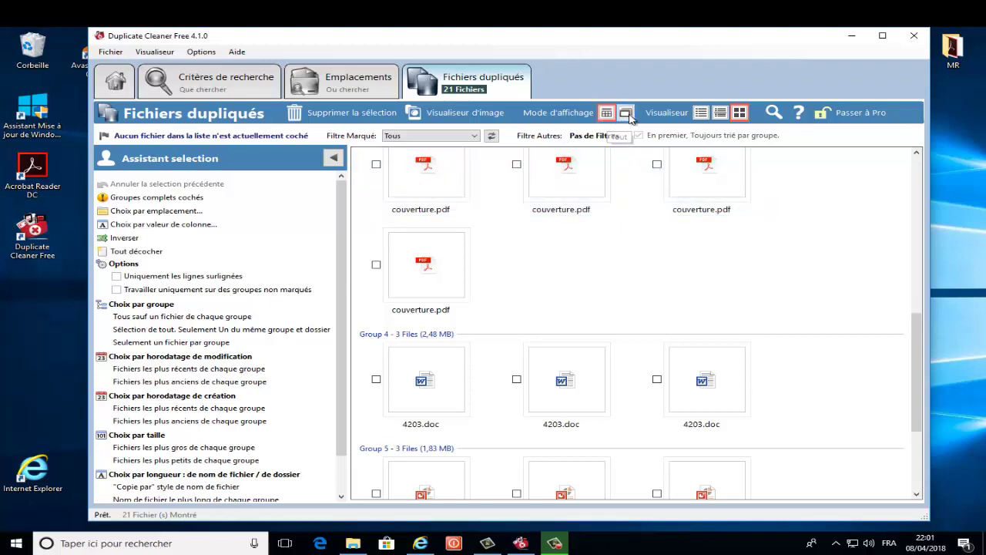
click(702, 116)
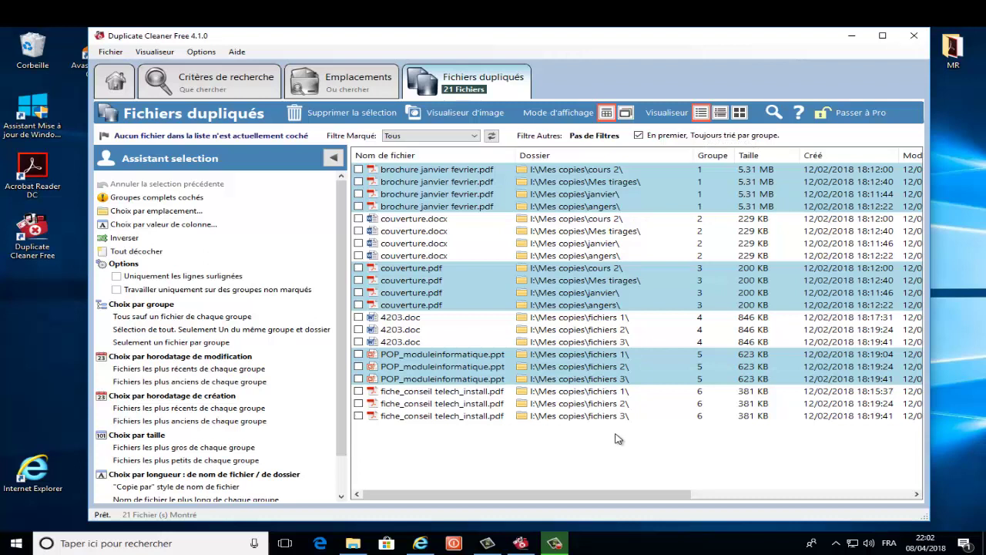
- Try the Marquées option in the marked-files filter and set it back to Tous
click(474, 135)
click(409, 154)
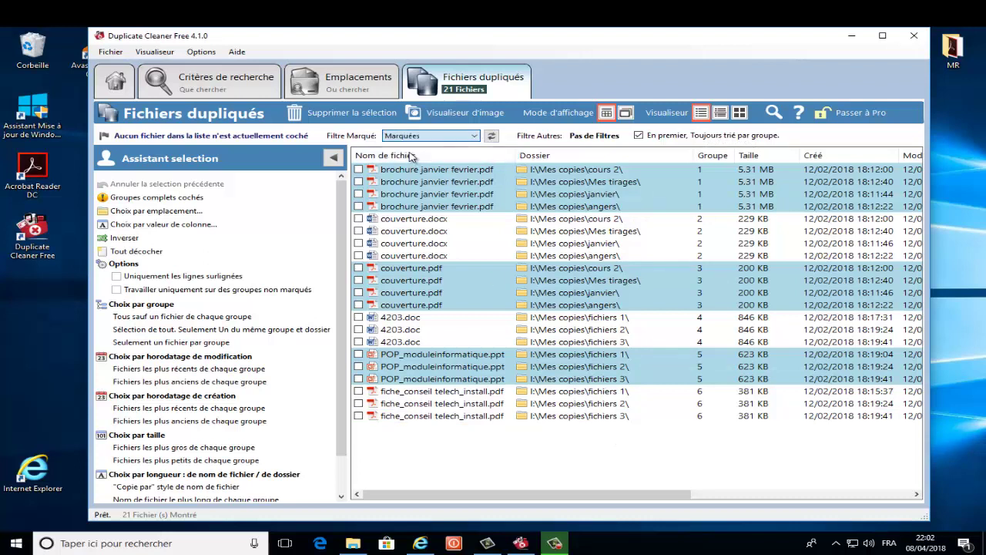
click(430, 138)
click(431, 145)
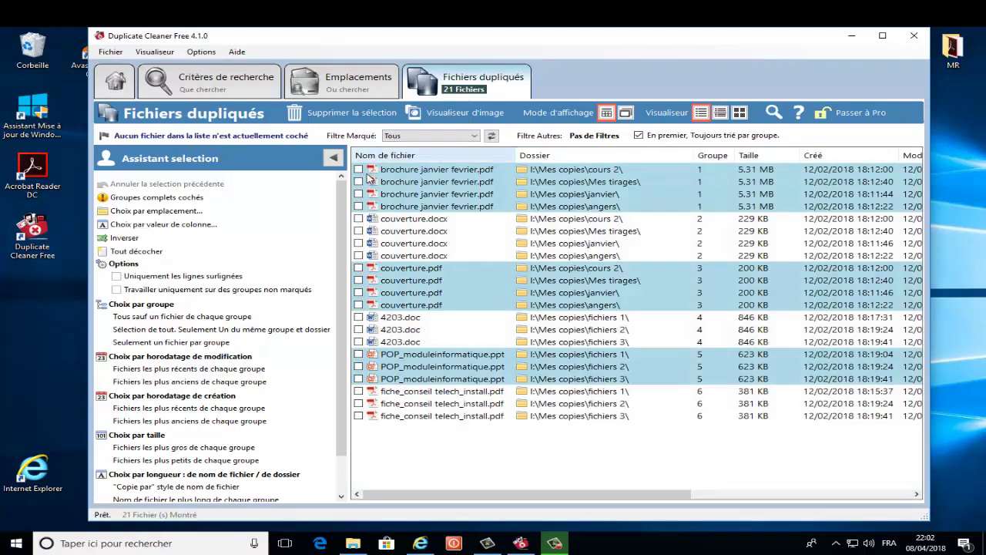
- Mark the cours 2, Mes tirages and janvier copies of brochure janvier fevrier.pdf, couverture.docx and couverture.pdf for deletion, leaving the angers copies unmarked
click(358, 169)
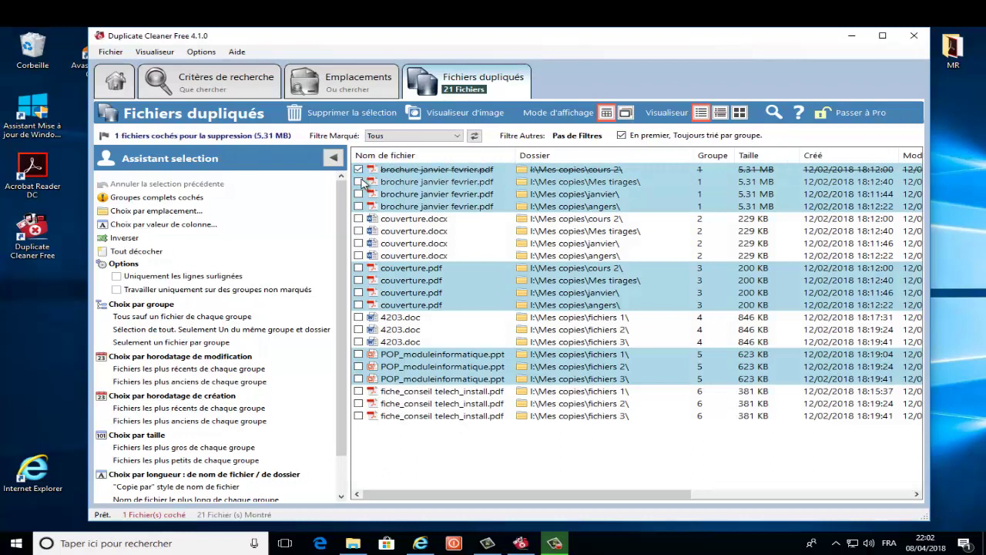
click(359, 182)
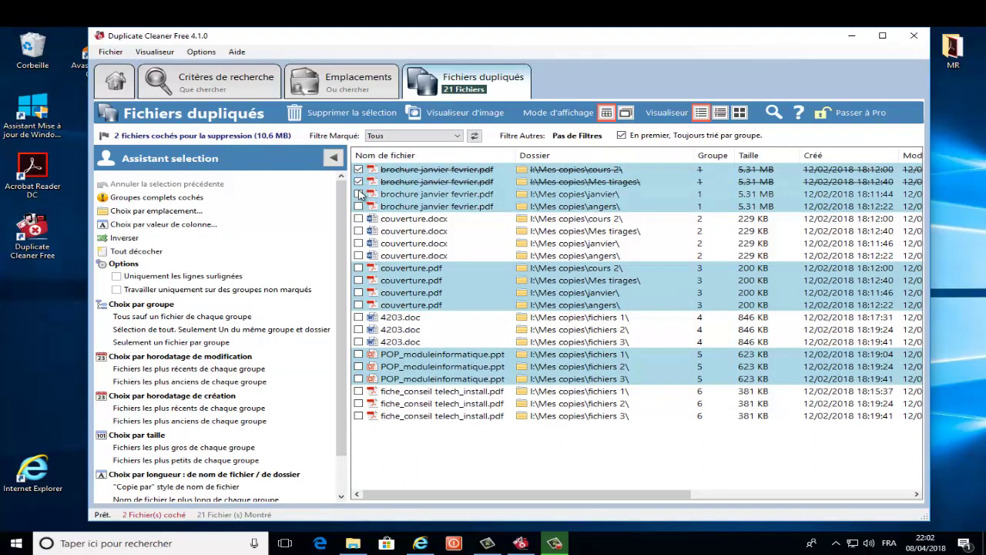
click(359, 195)
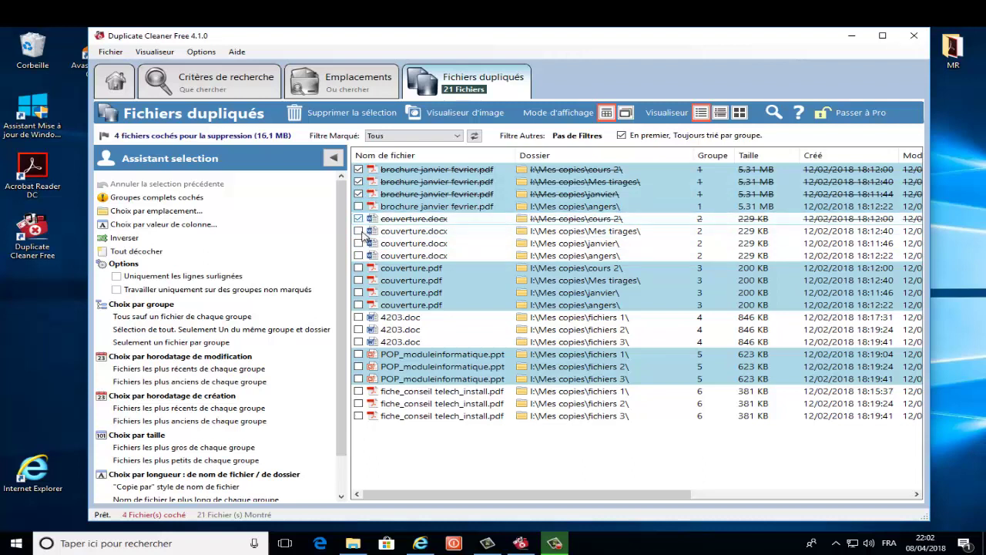
click(358, 219)
click(359, 231)
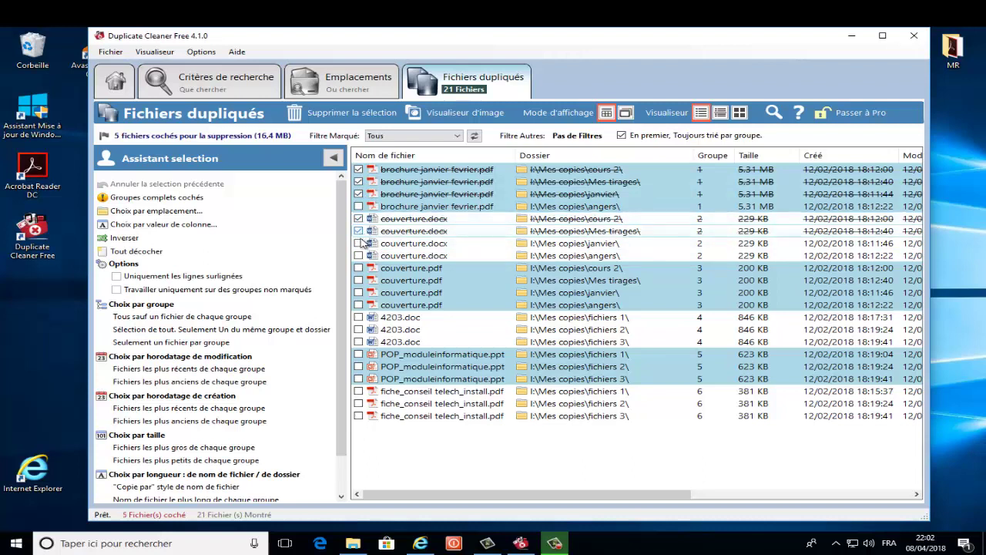
click(359, 243)
click(359, 256)
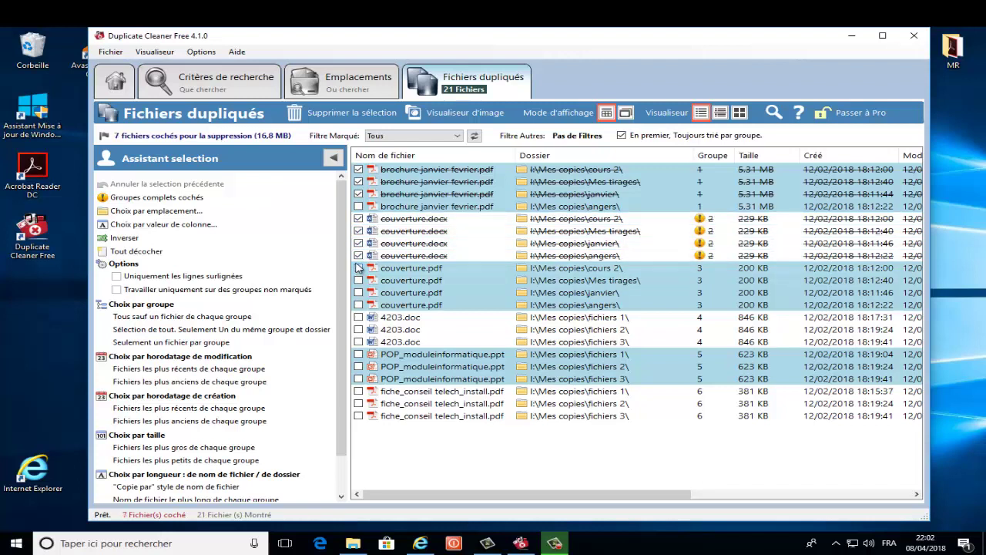
click(358, 256)
click(358, 268)
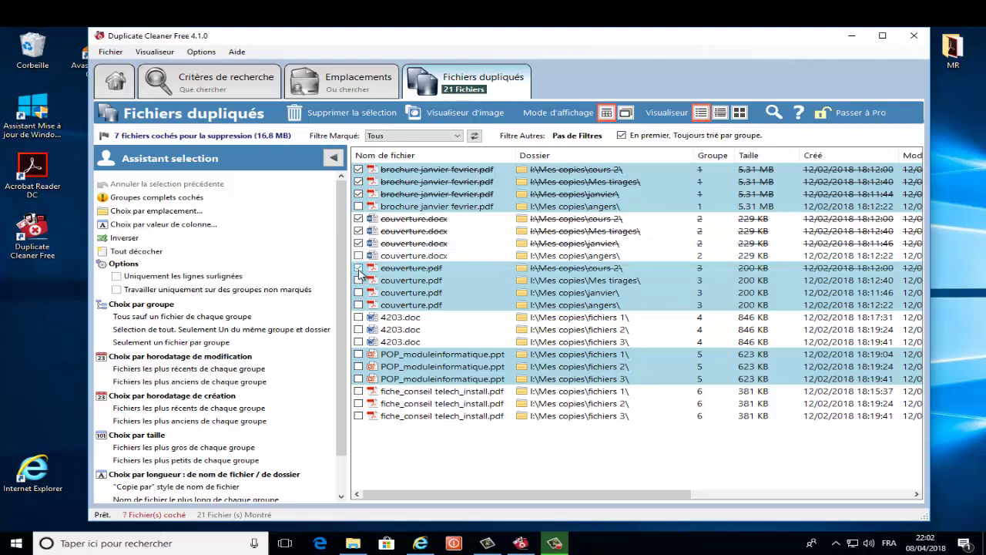
click(358, 281)
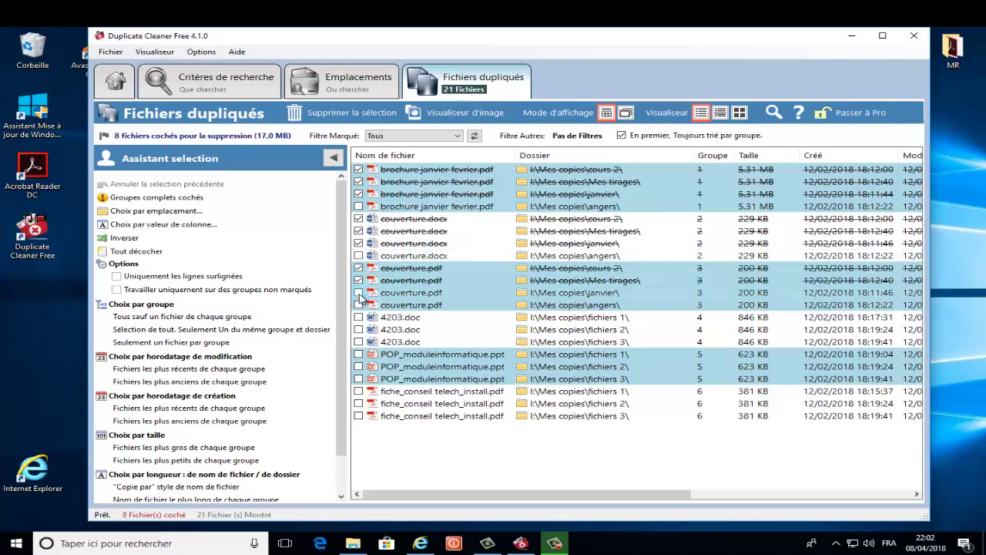
click(358, 293)
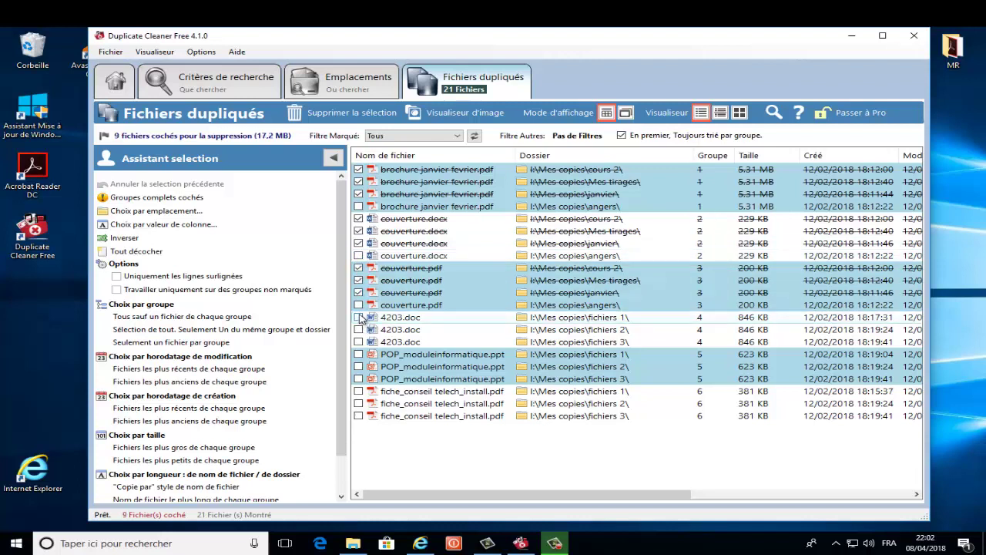
- Mark the fichiers 1 and fichiers 2 copies of 4203.doc, POP_moduleinformatique.ppt and fiche_conseil telech_install.pdf for deletion
click(358, 318)
click(358, 330)
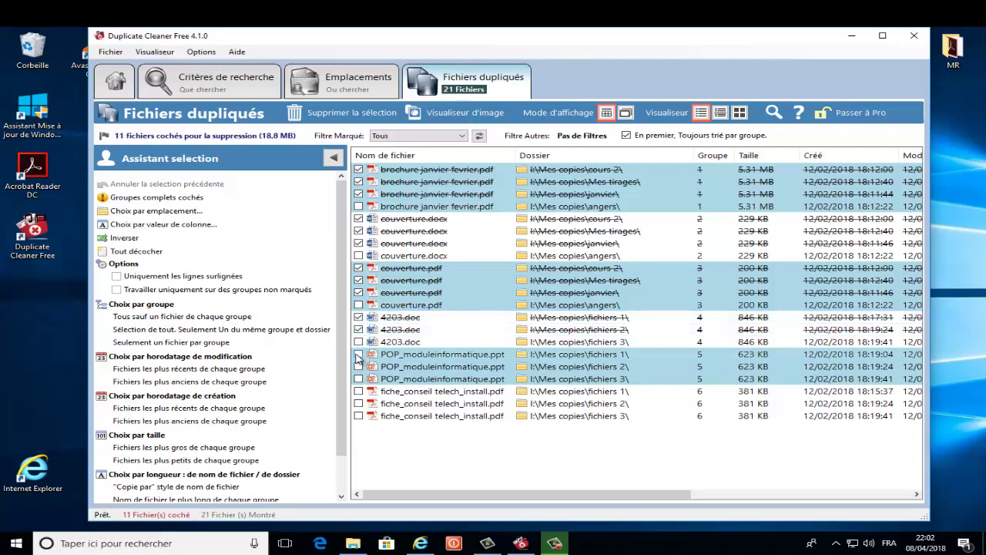
click(358, 354)
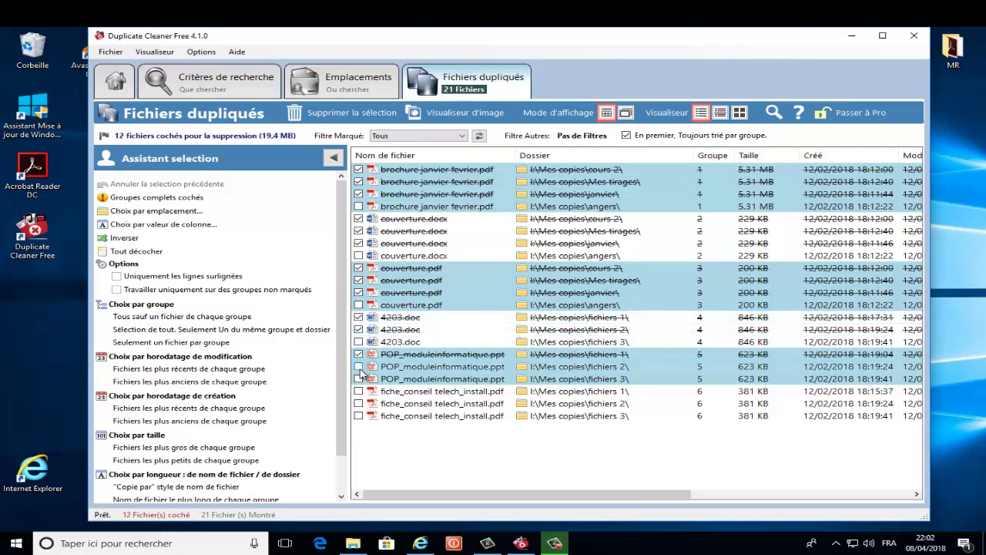
click(358, 367)
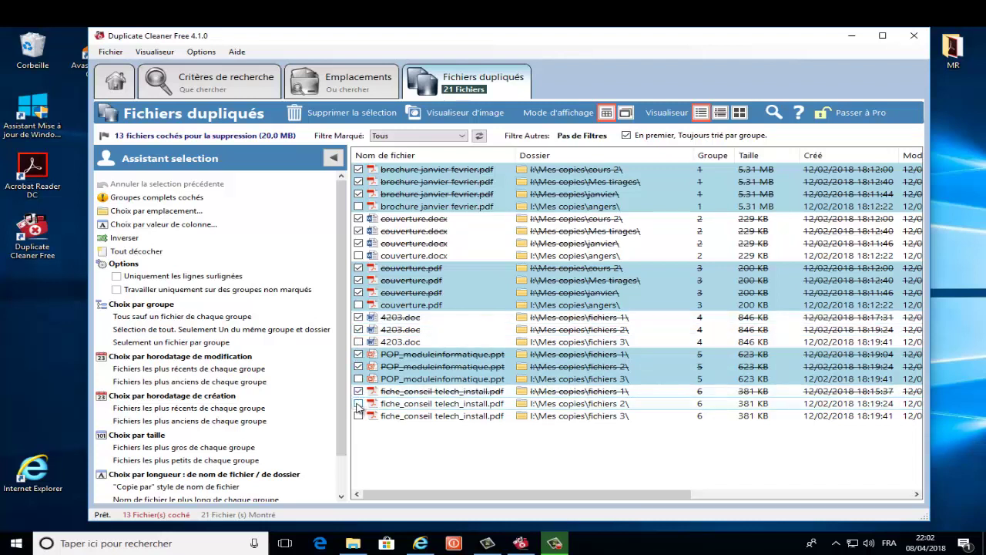
key(space)
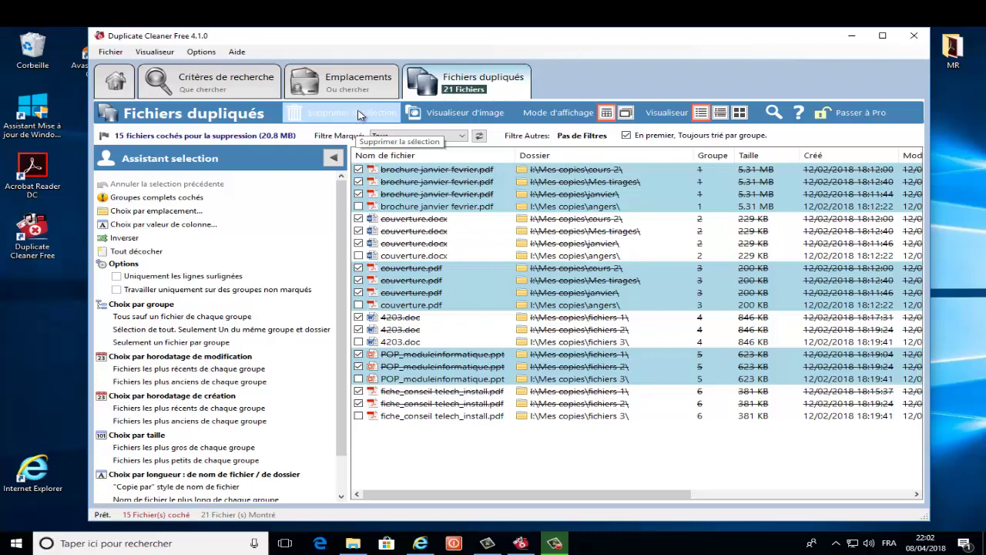
- Delete all the marked duplicate documents, confirming the permanent removal, and close the deletion dialog
click(356, 115)
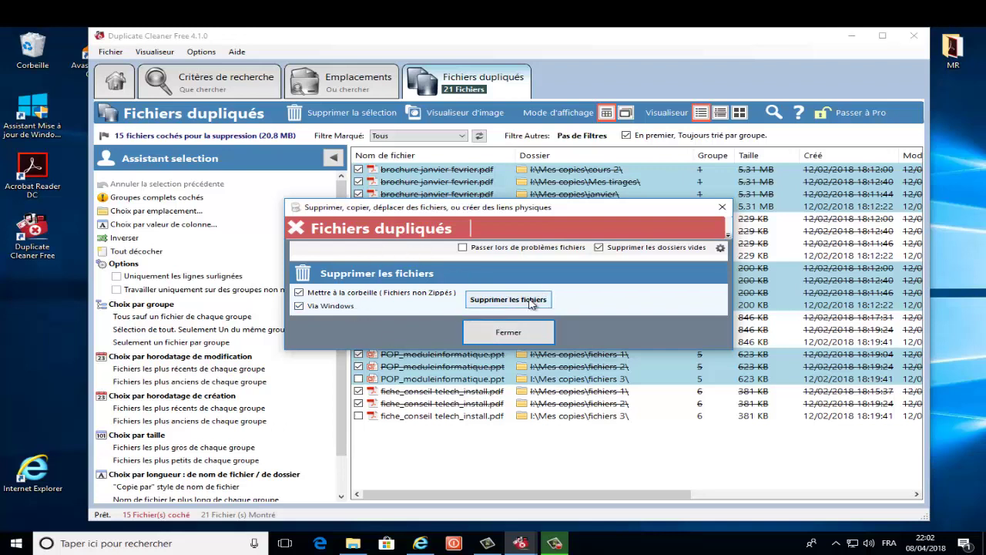
click(530, 302)
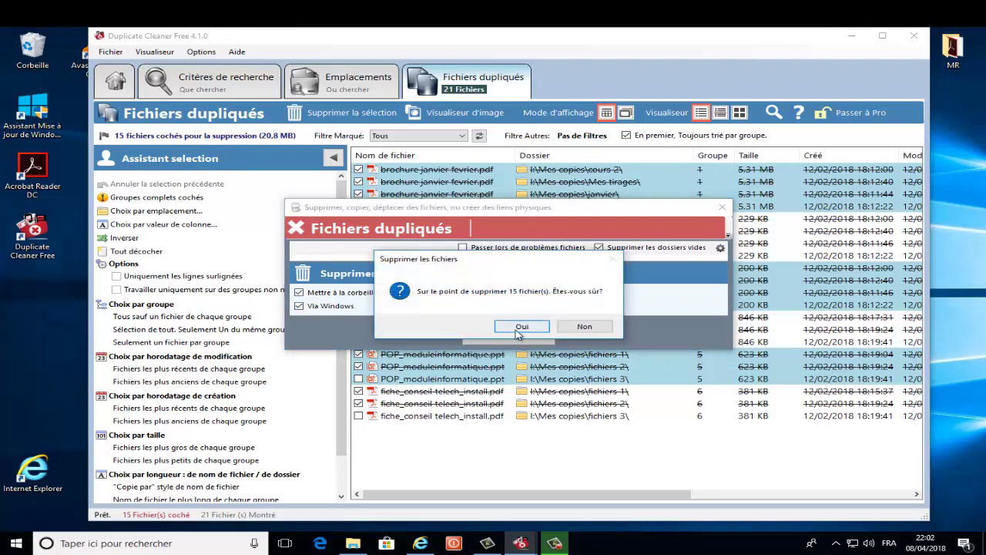
click(520, 327)
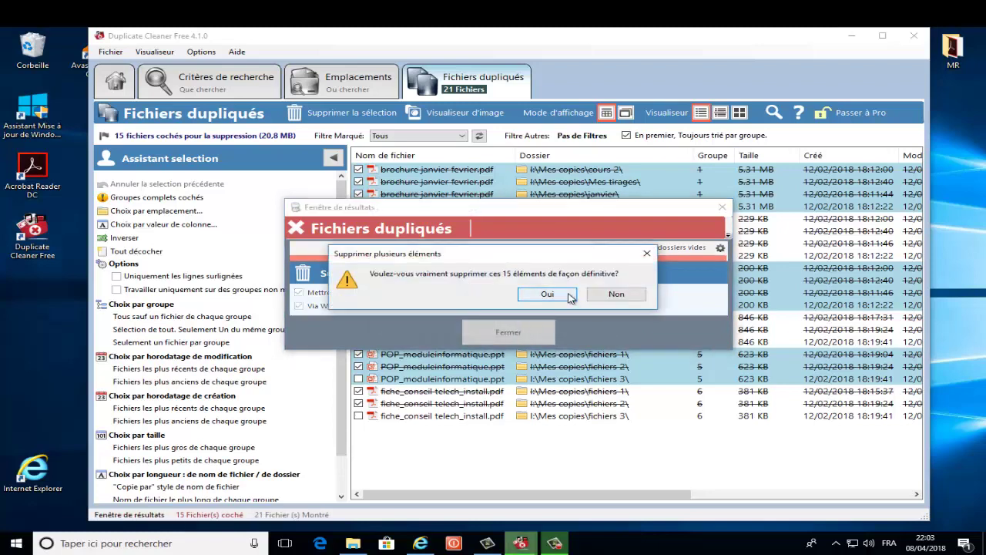
click(568, 298)
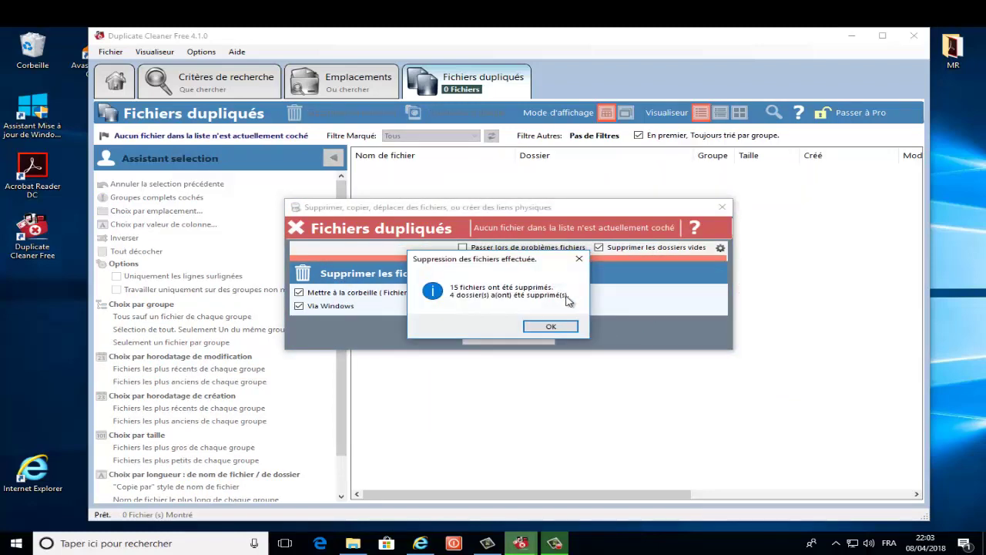
click(558, 326)
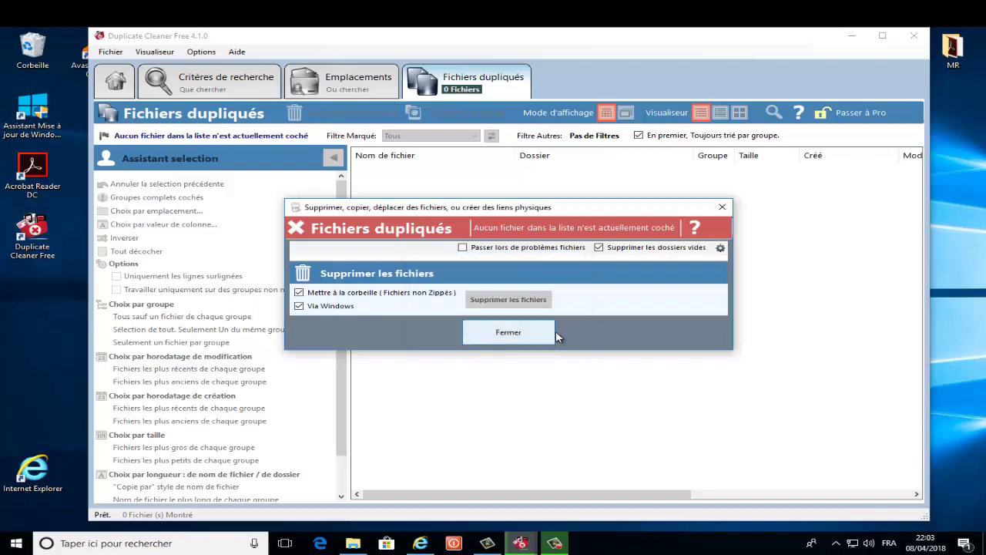
click(527, 343)
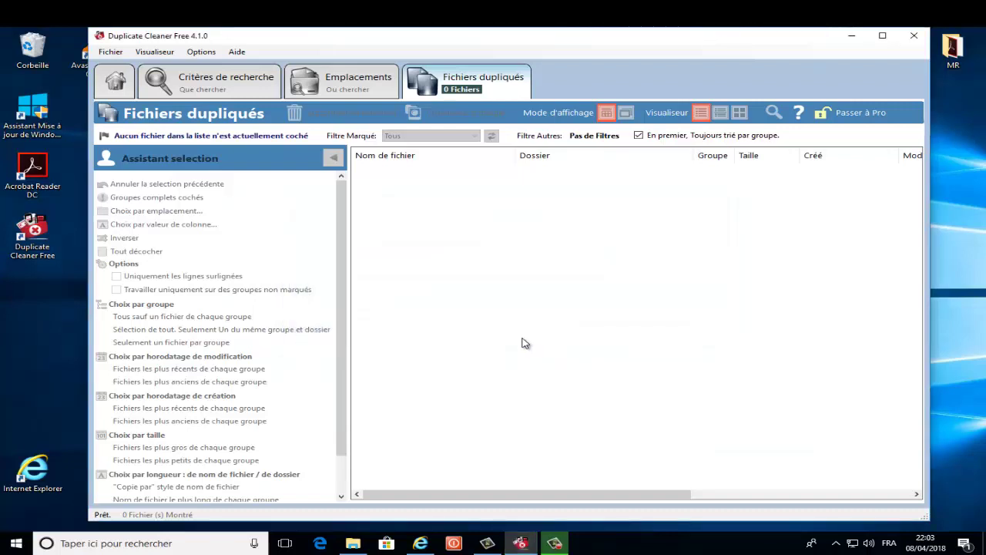